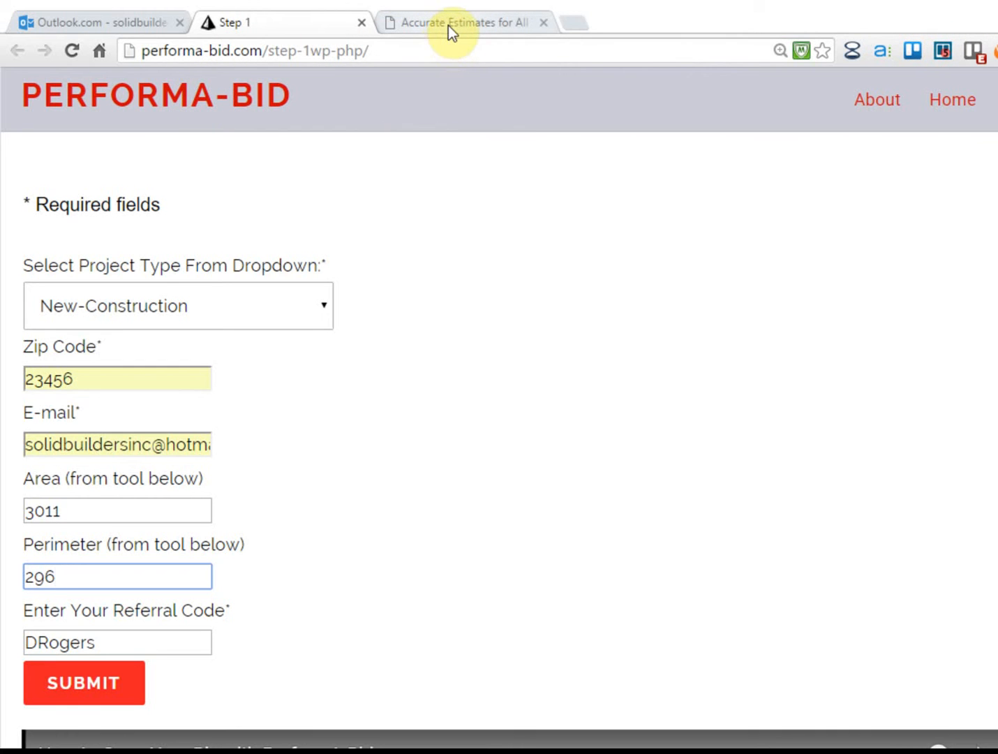
Keep New-Construction as the project type and clear the old map outline, zeroing area and perimeter
{"action": "left_click", "coordinate": [123, 305]}
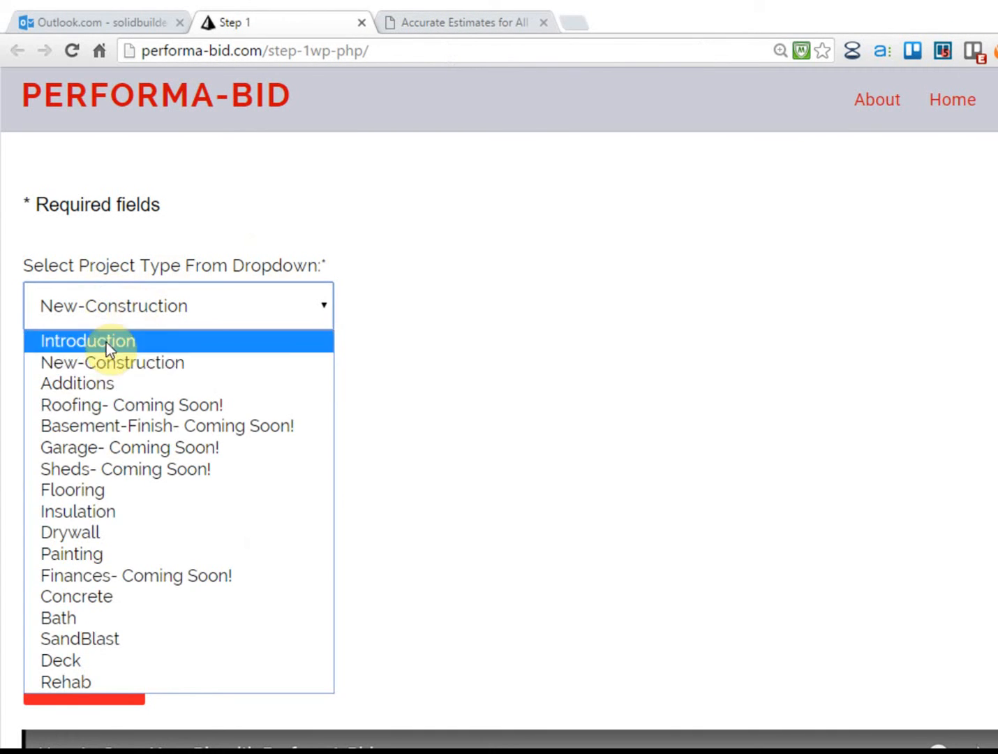
{"action": "left_click", "coordinate": [81, 361]}
{"action": "scroll", "coordinate": [134, 355], "scroll_direction": "down", "scroll_amount": 1}
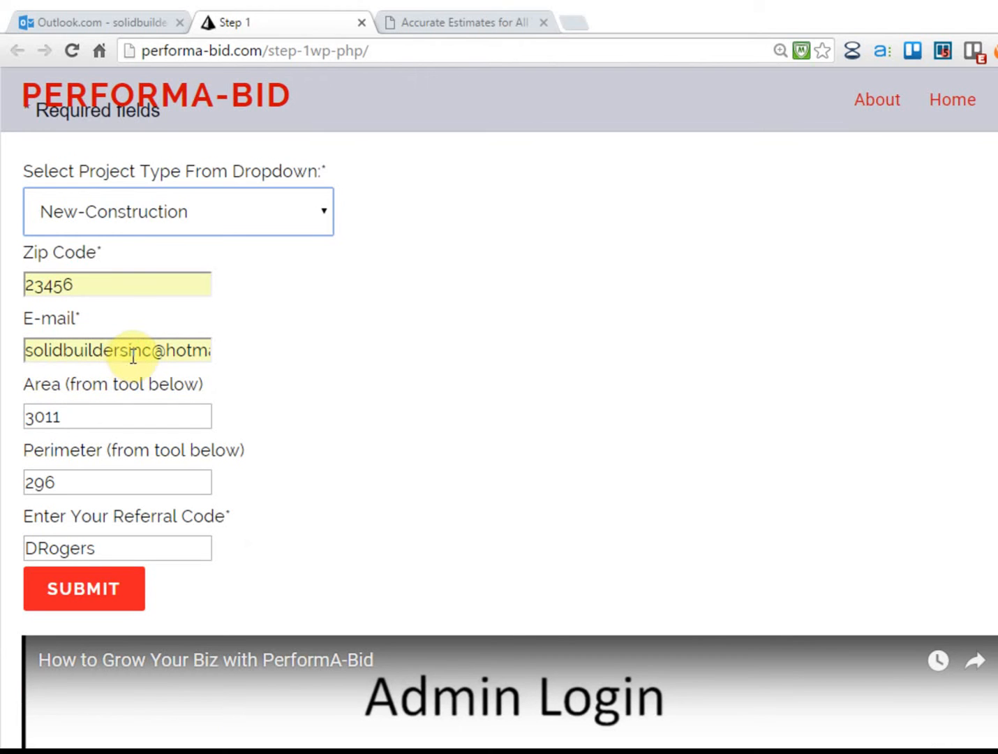
{"action": "scroll", "coordinate": [579, 438], "scroll_direction": "down", "scroll_amount": 2}
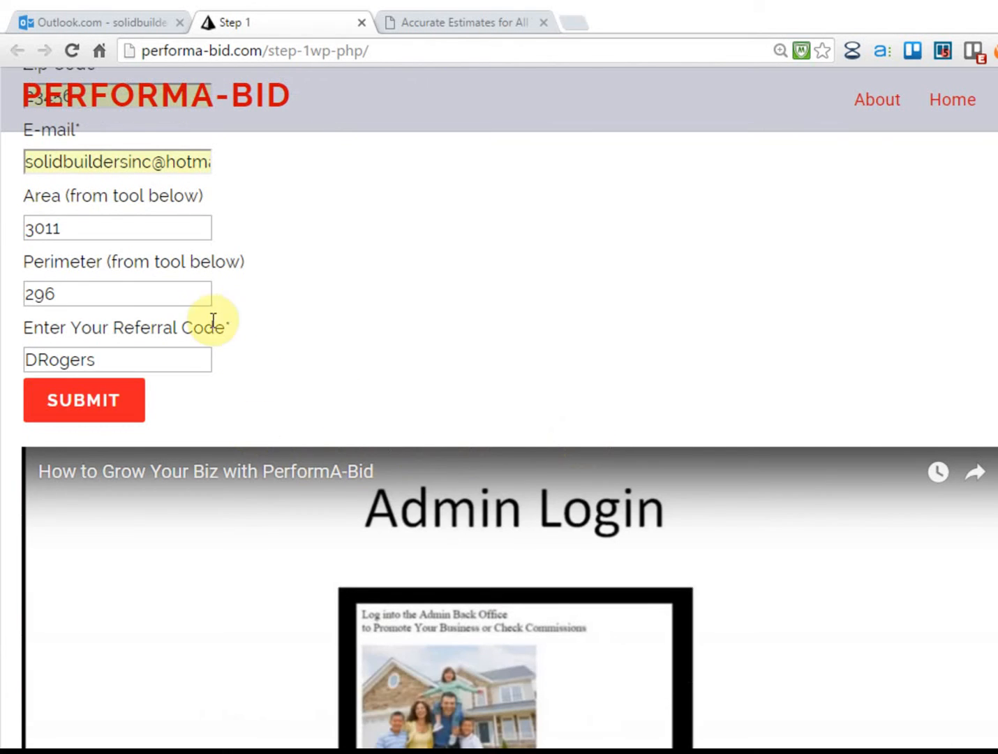
{"action": "scroll", "coordinate": [486, 414], "scroll_direction": "down", "scroll_amount": 1}
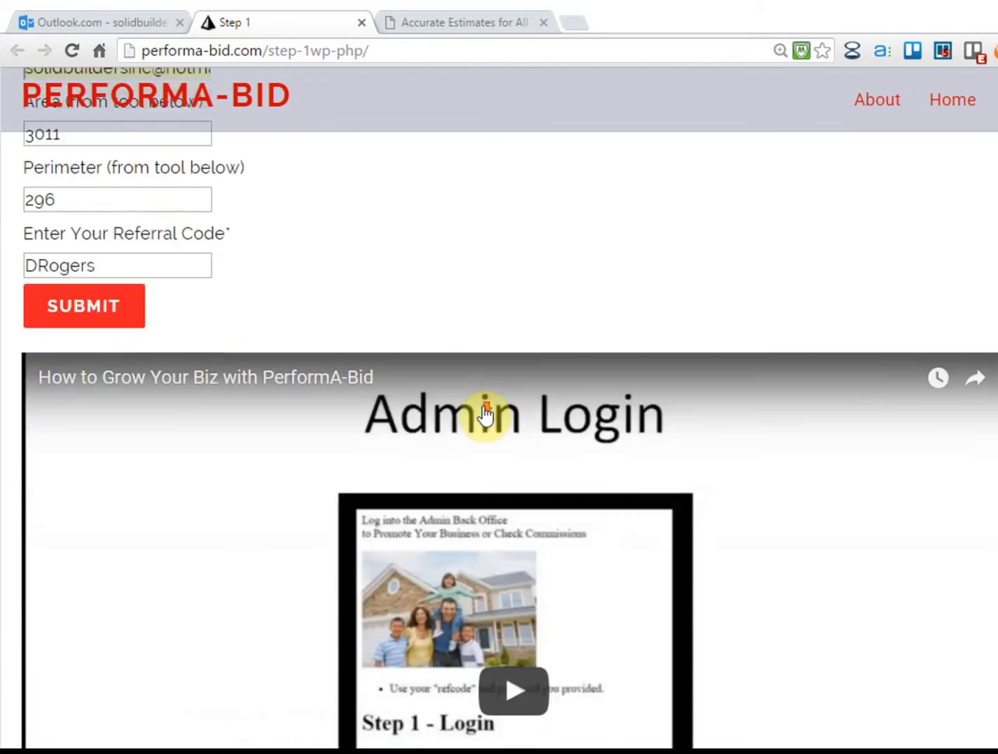
{"action": "scroll", "coordinate": [488, 409], "scroll_direction": "down", "scroll_amount": 7}
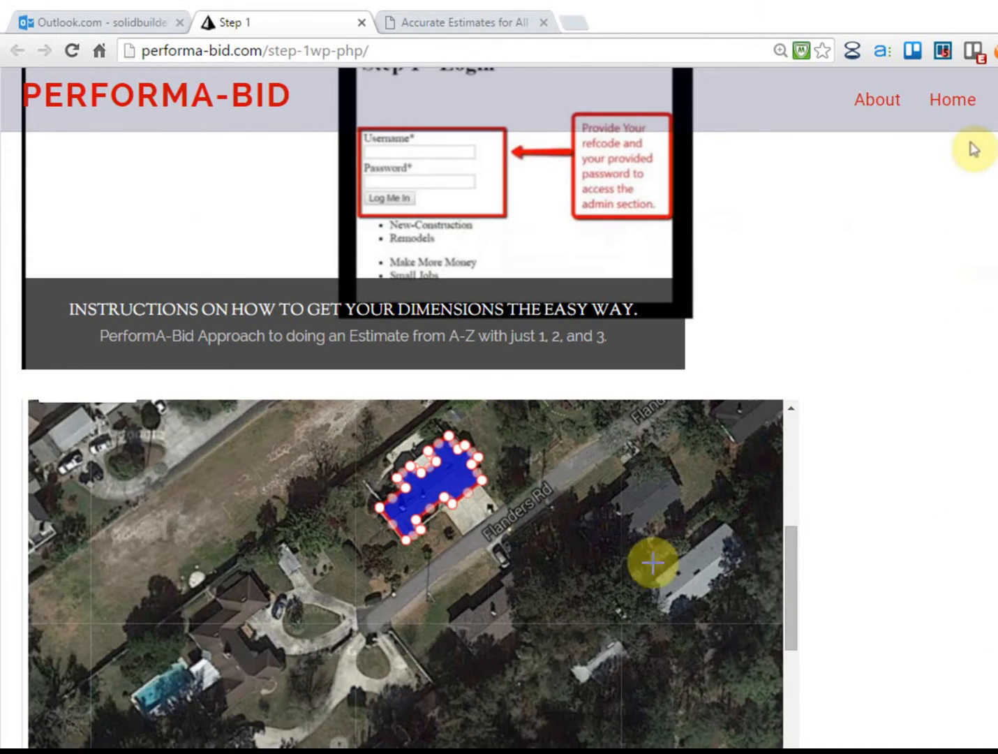
{"action": "mouse_move", "coordinate": [786, 580]}
{"action": "left_mouse_down"}
{"action": "mouse_move", "coordinate": [788, 604]}
{"action": "mouse_move", "coordinate": [783, 535]}
{"action": "mouse_move", "coordinate": [782, 553]}
{"action": "mouse_move", "coordinate": [782, 542]}
{"action": "left_mouse_up"}
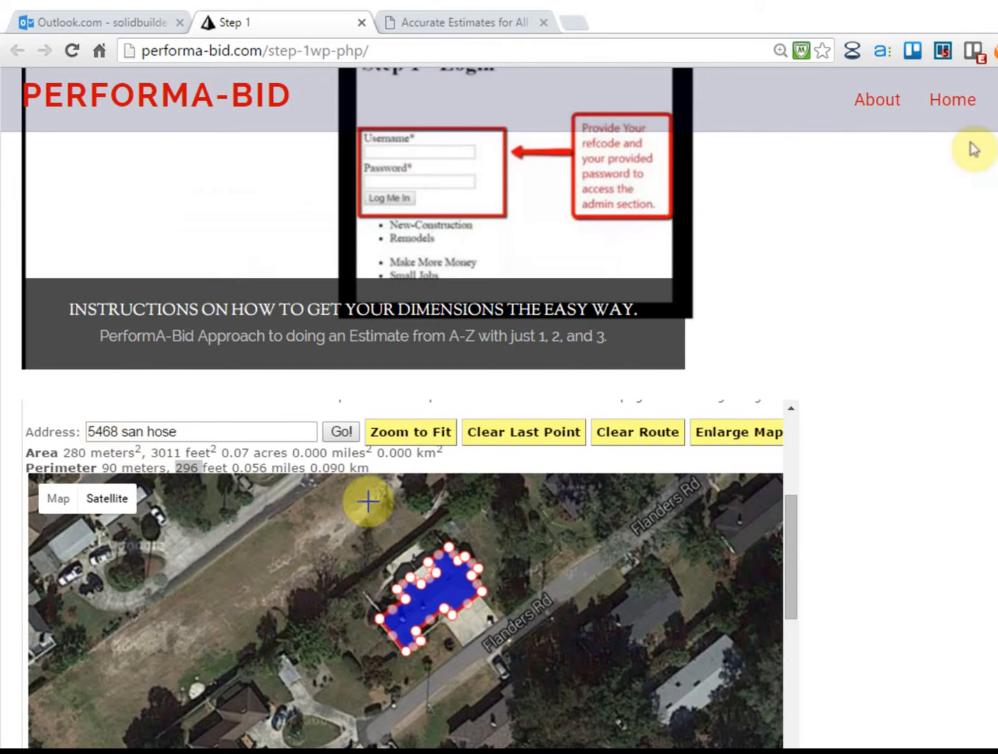
{"action": "left_click", "coordinate": [628, 434]}
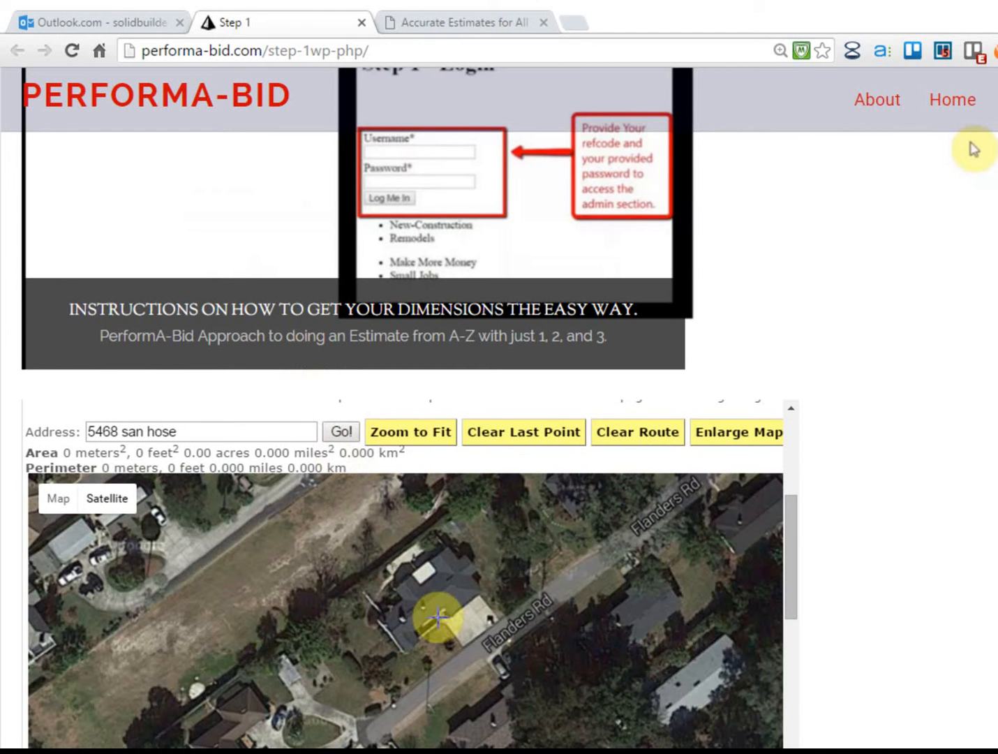
Zoom onto the house and start the outline along its back edge and right side
{"action": "scroll", "coordinate": [429, 603], "scroll_direction": "up", "scroll_amount": 1}
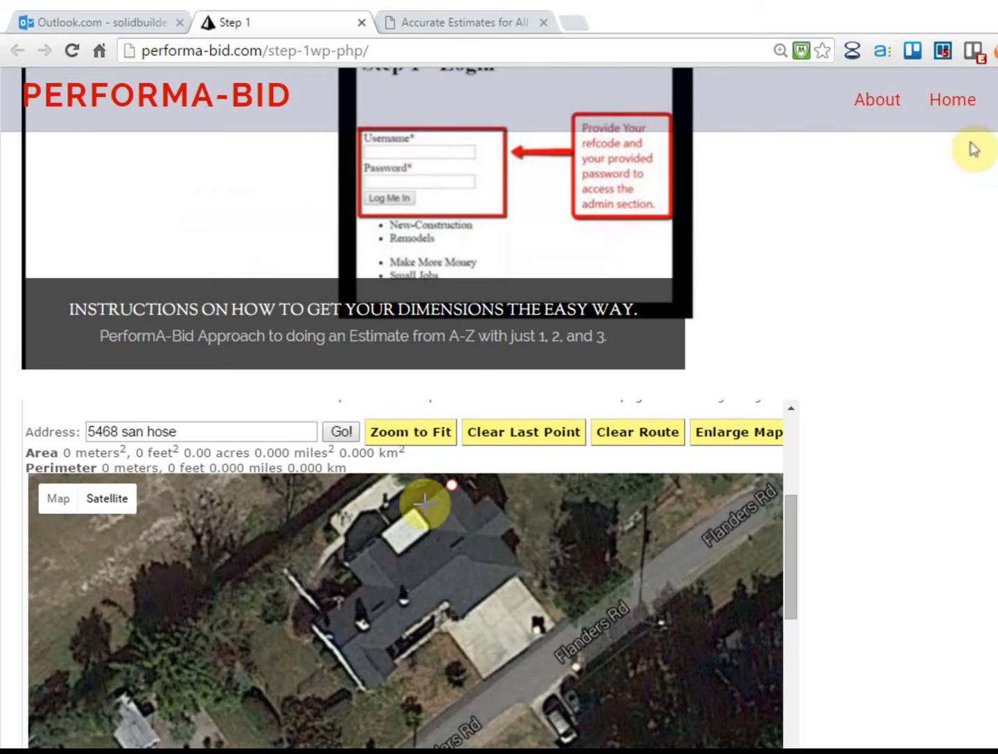
{"action": "left_click", "coordinate": [473, 507]}
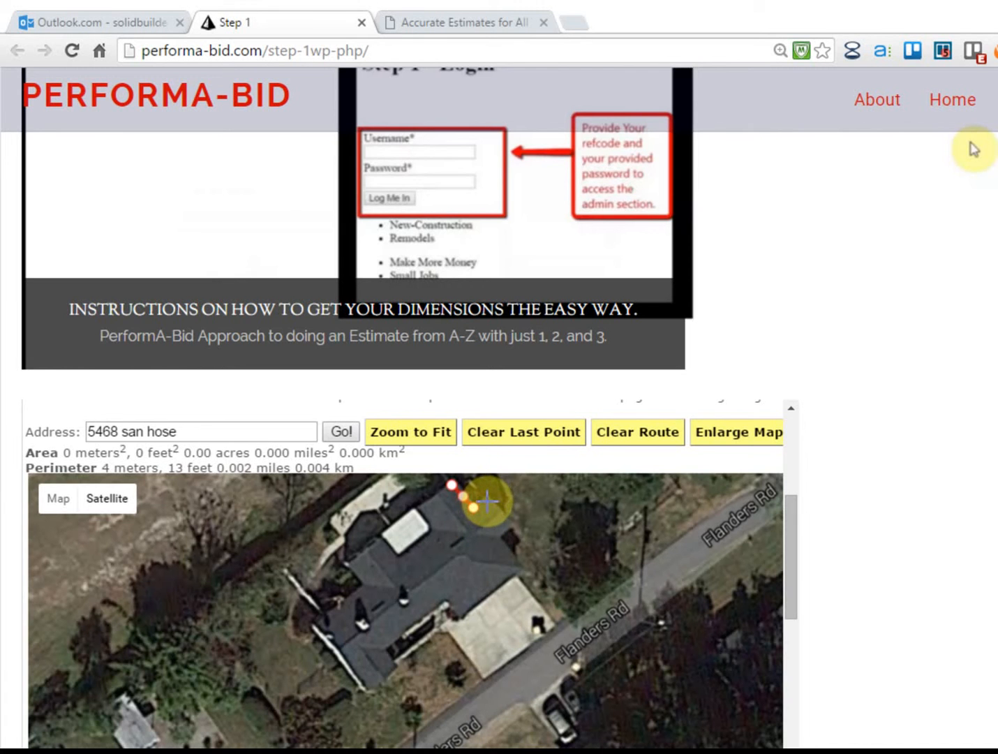
{"action": "left_click", "coordinate": [487, 500]}
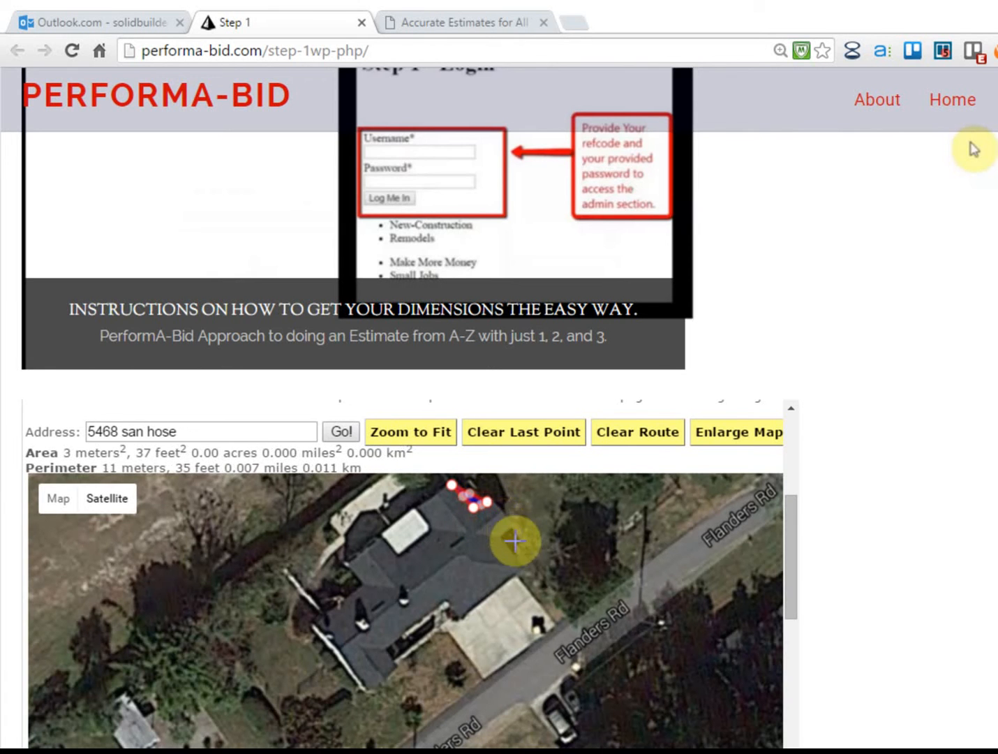
{"action": "left_click", "coordinate": [508, 524]}
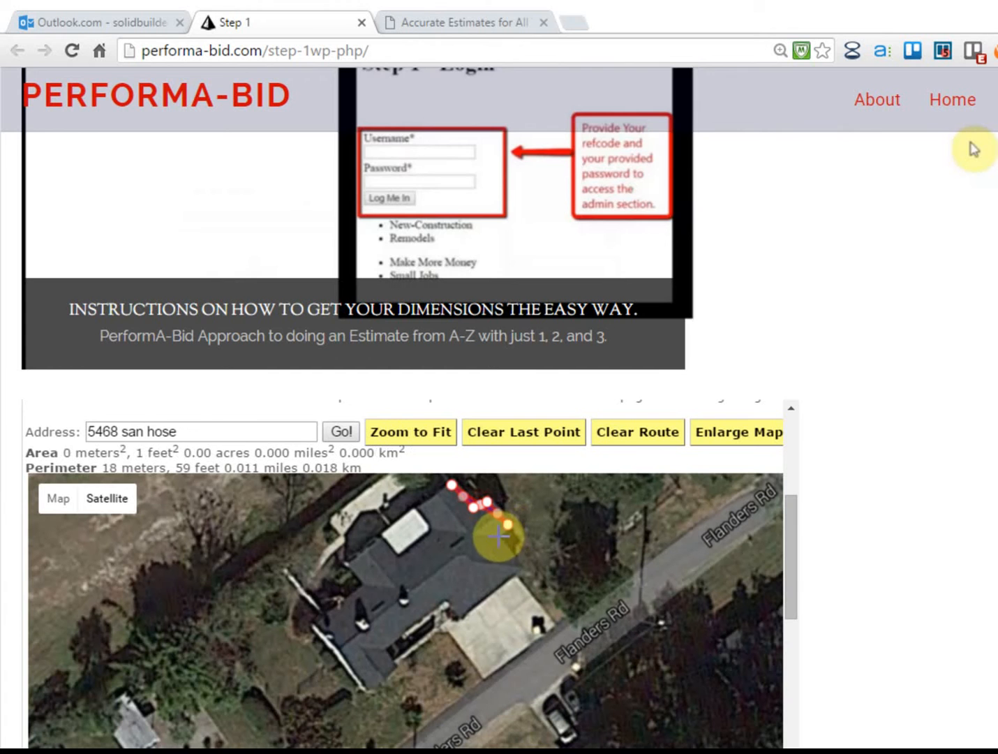
{"action": "left_click", "coordinate": [498, 534]}
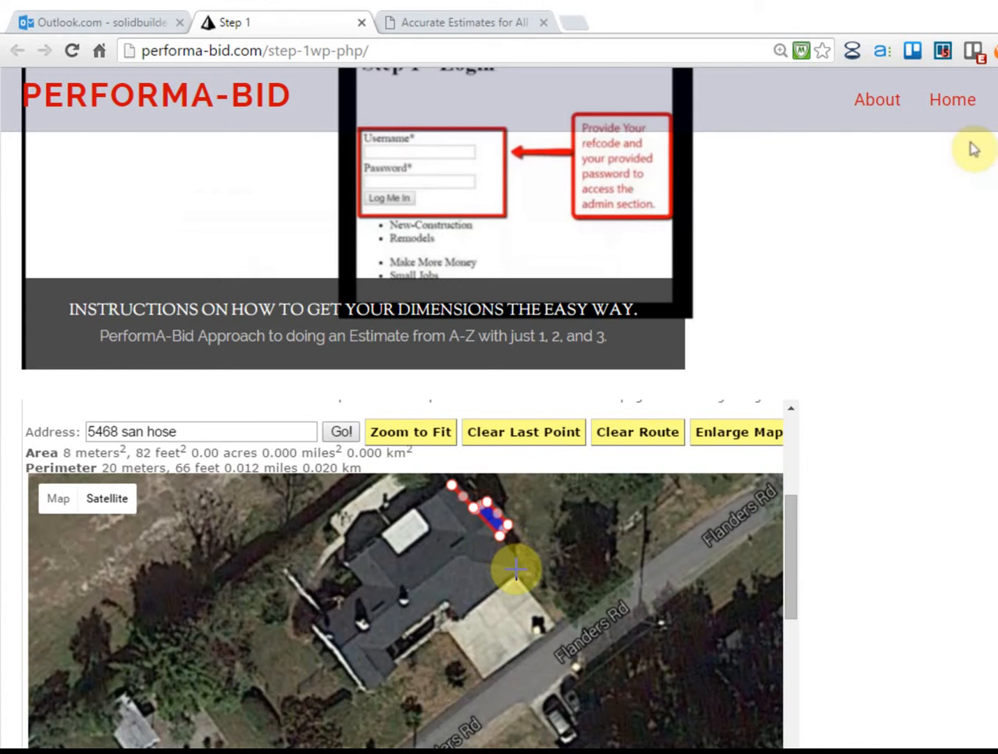
{"action": "left_click", "coordinate": [517, 570]}
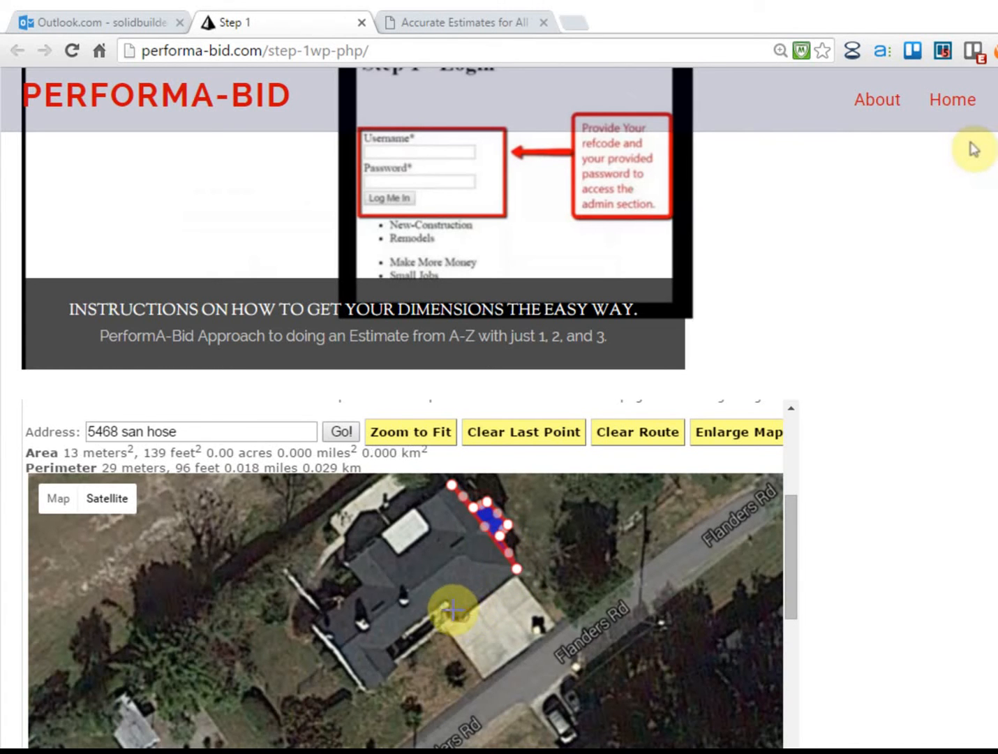
{"action": "left_click", "coordinate": [462, 615]}
Continue the outline across the front and left side, reaching 2889 sq ft and 260 ft perimeter
{"action": "left_click", "coordinate": [449, 598]}
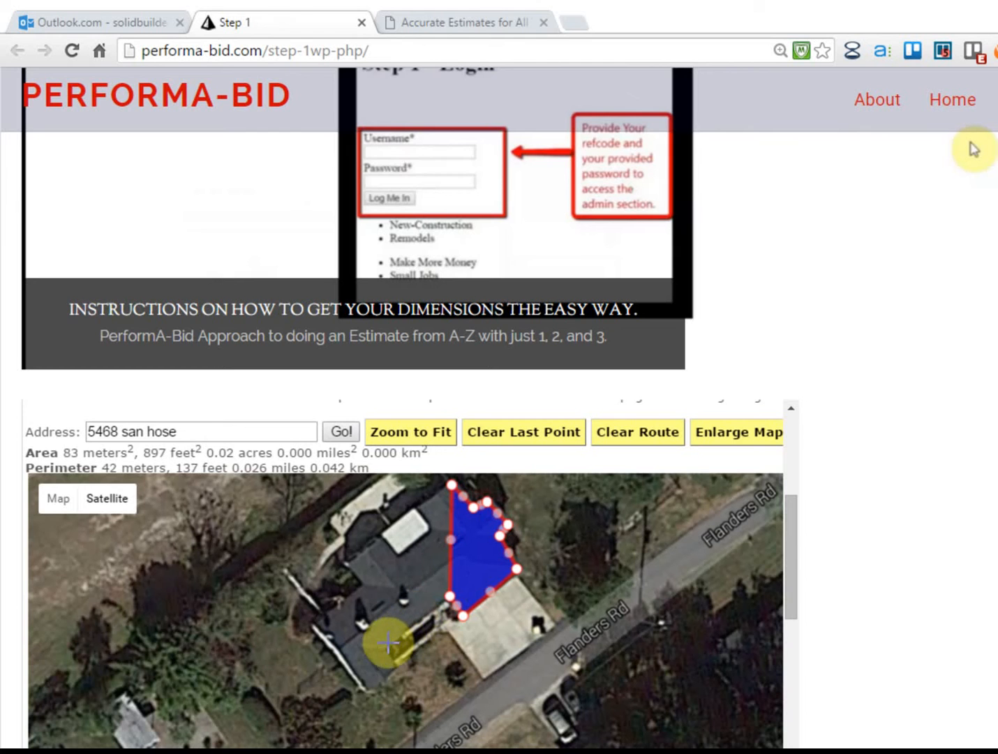
{"action": "left_click", "coordinate": [383, 649]}
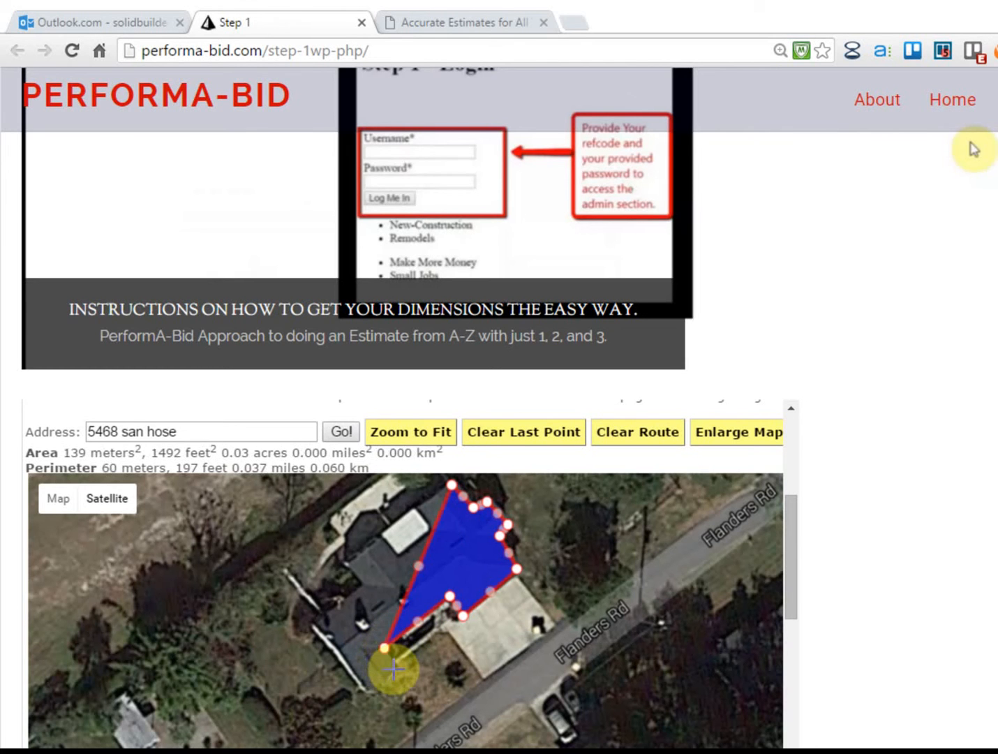
{"action": "left_click", "coordinate": [394, 668]}
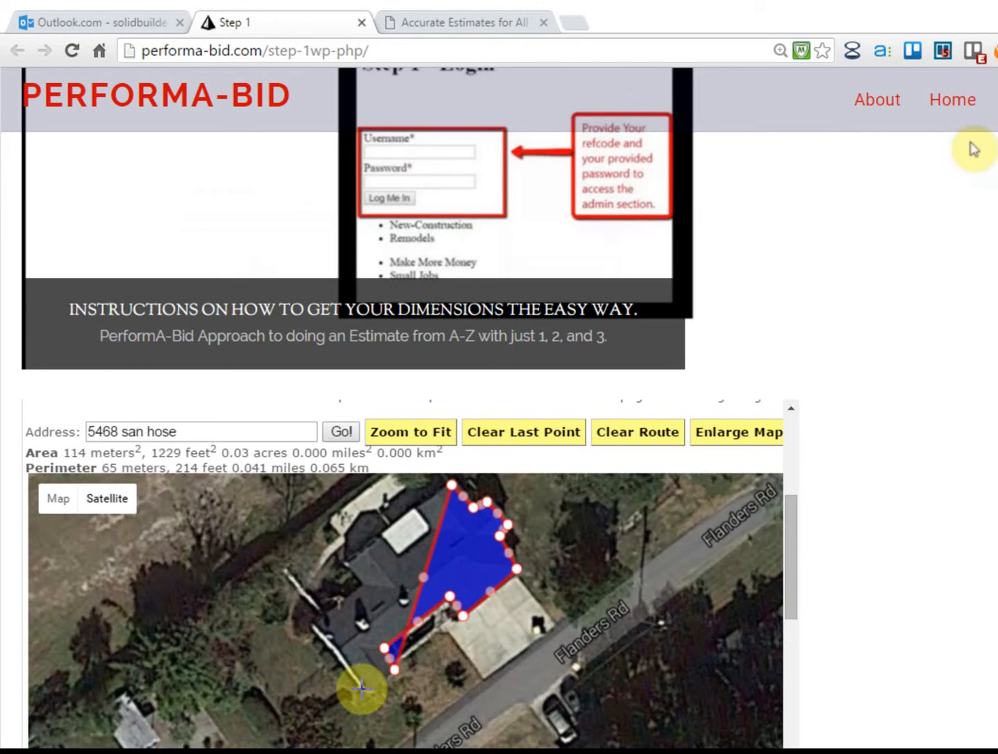
{"action": "left_click", "coordinate": [364, 689]}
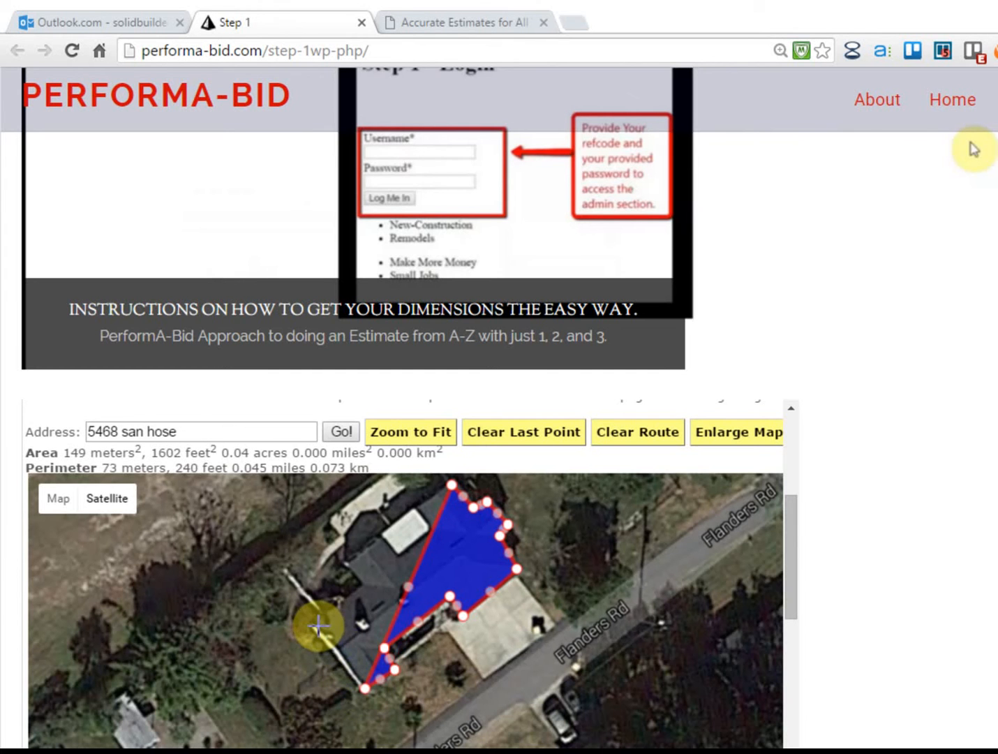
{"action": "left_click", "coordinate": [318, 627]}
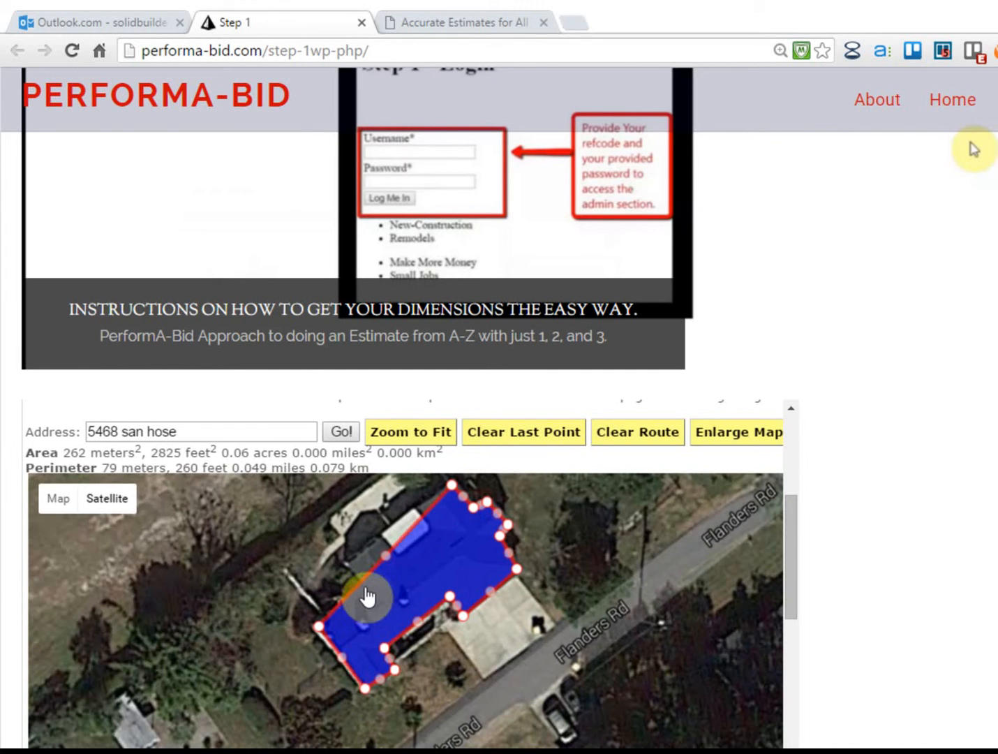
{"action": "left_click", "coordinate": [356, 578]}
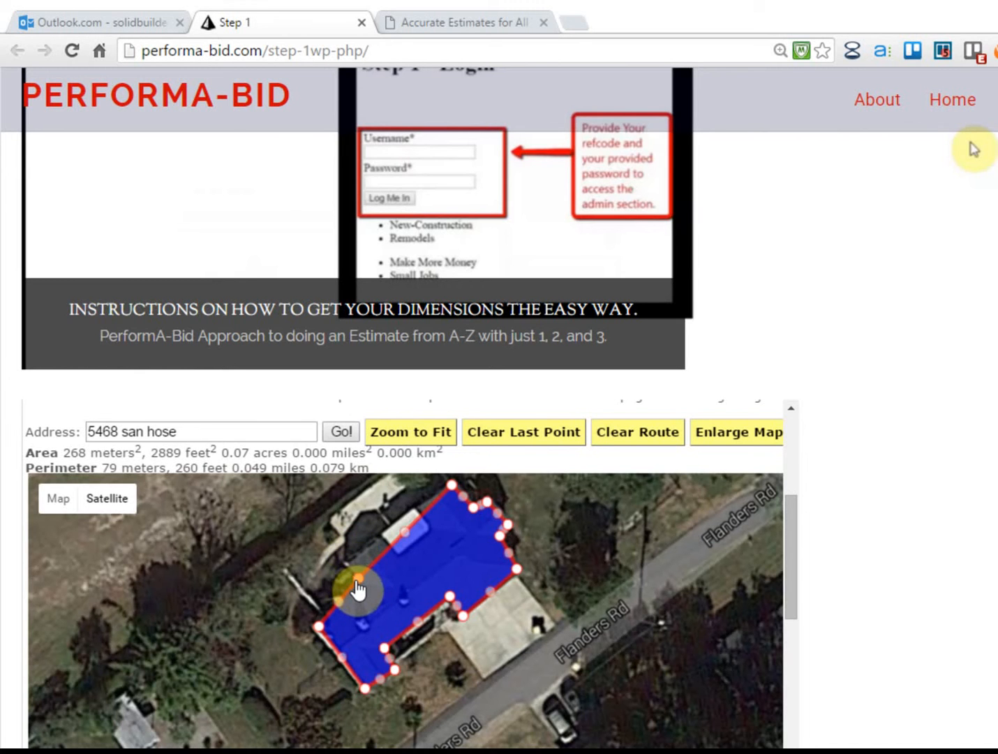
Move and add outline vertices to fit the roof until it reads 2847 sq ft and 290 ft
{"action": "left_click_drag", "start_coordinate": [357, 580], "coordinate": [365, 589]}
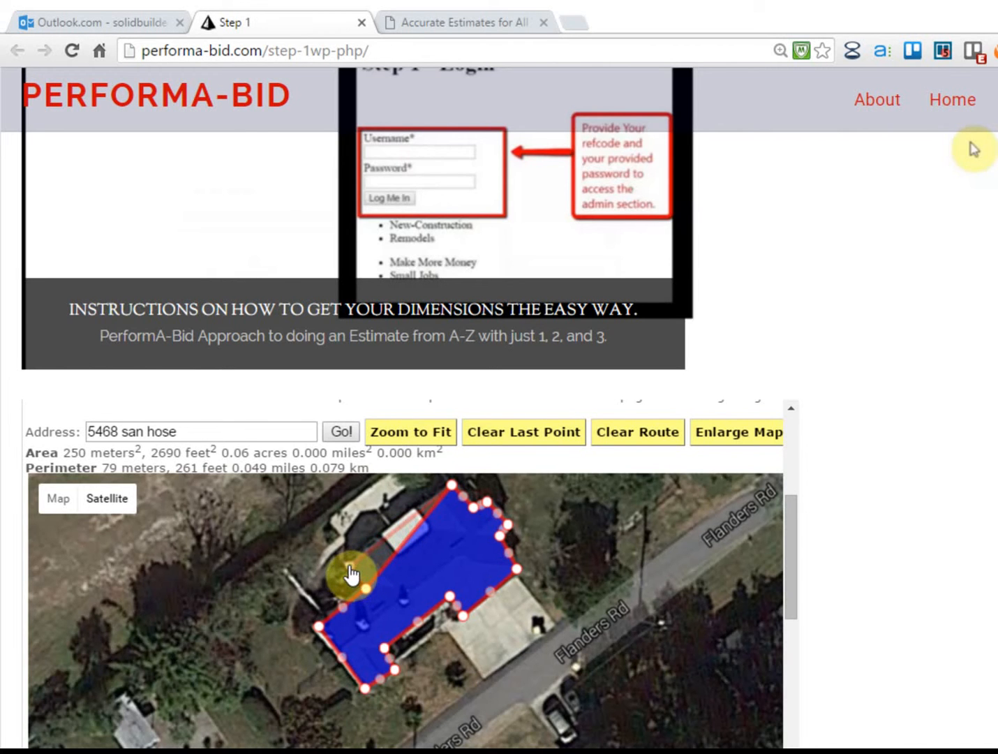
{"action": "left_click", "coordinate": [350, 566]}
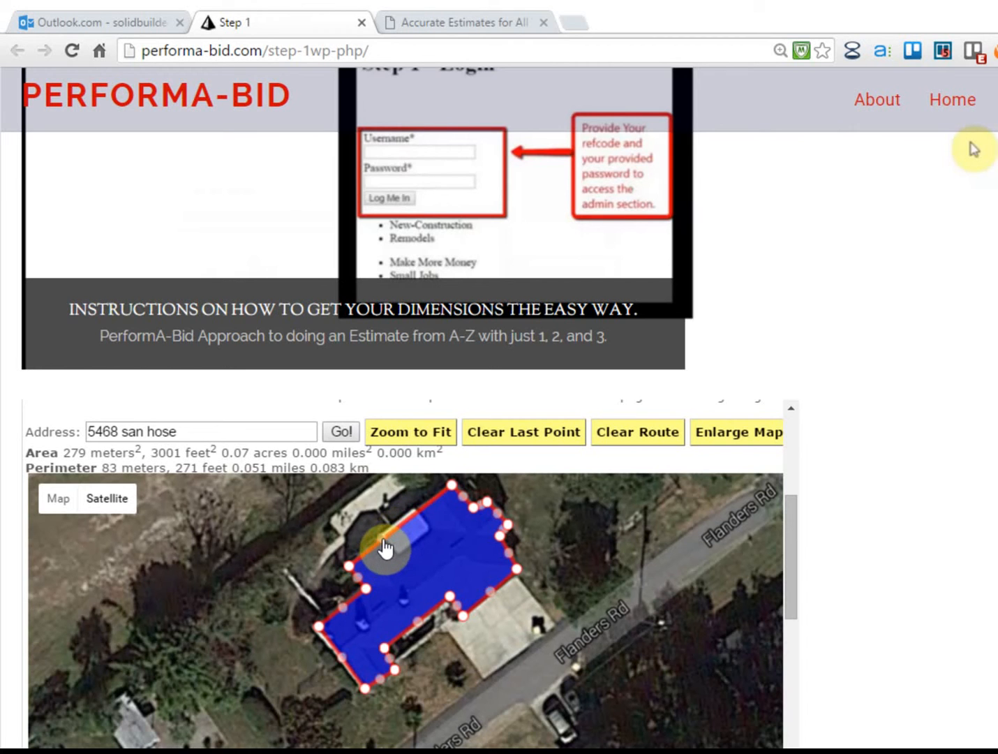
{"action": "left_click", "coordinate": [382, 538]}
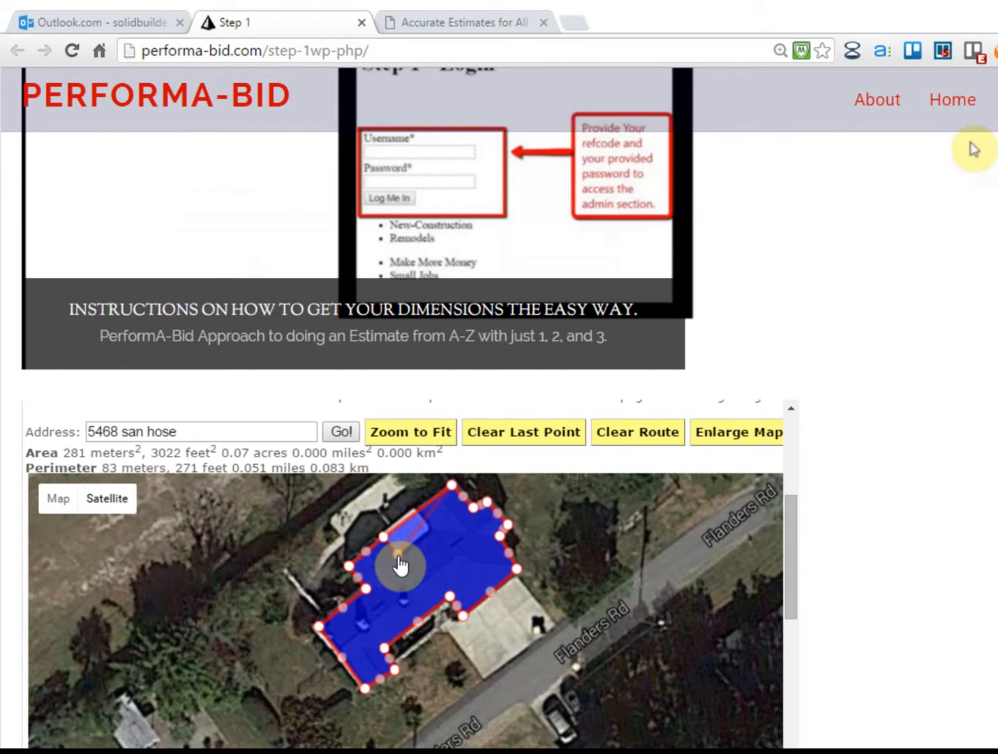
{"action": "left_click_drag", "start_coordinate": [399, 555], "coordinate": [399, 556]}
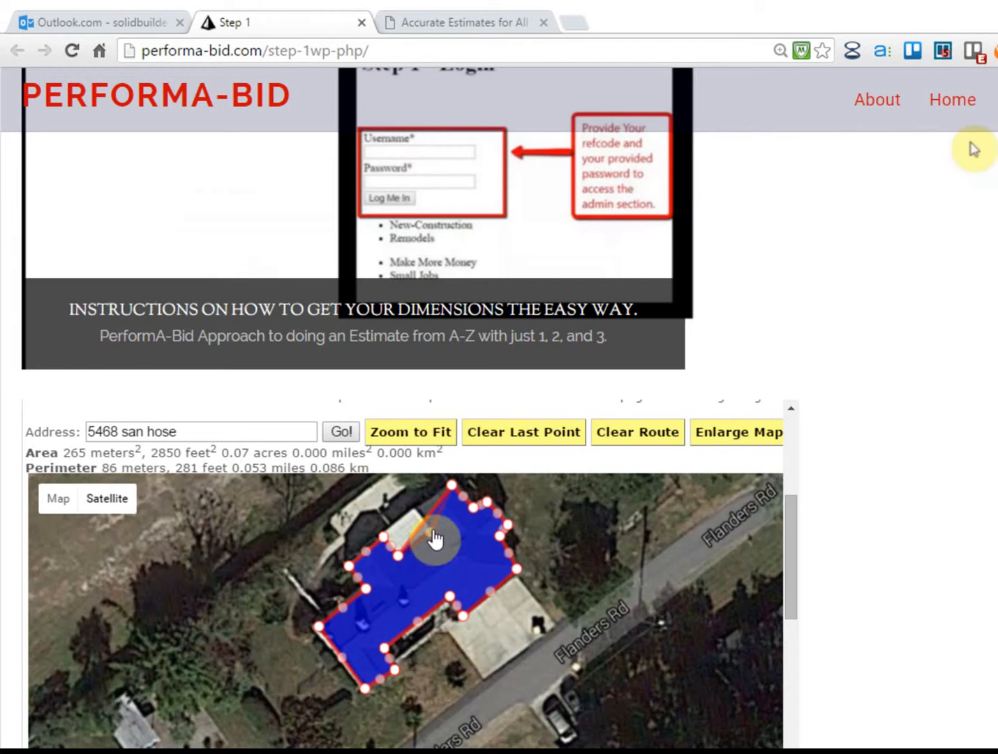
{"action": "left_click_drag", "start_coordinate": [437, 537], "coordinate": [439, 528]}
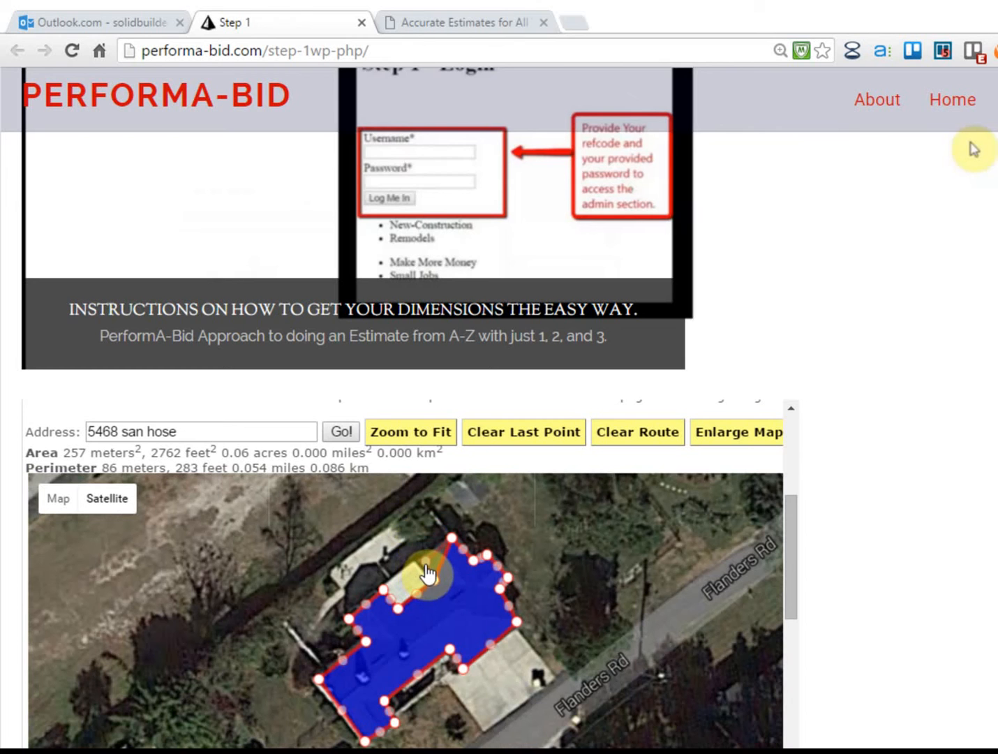
{"action": "left_click_drag", "start_coordinate": [420, 571], "coordinate": [420, 568]}
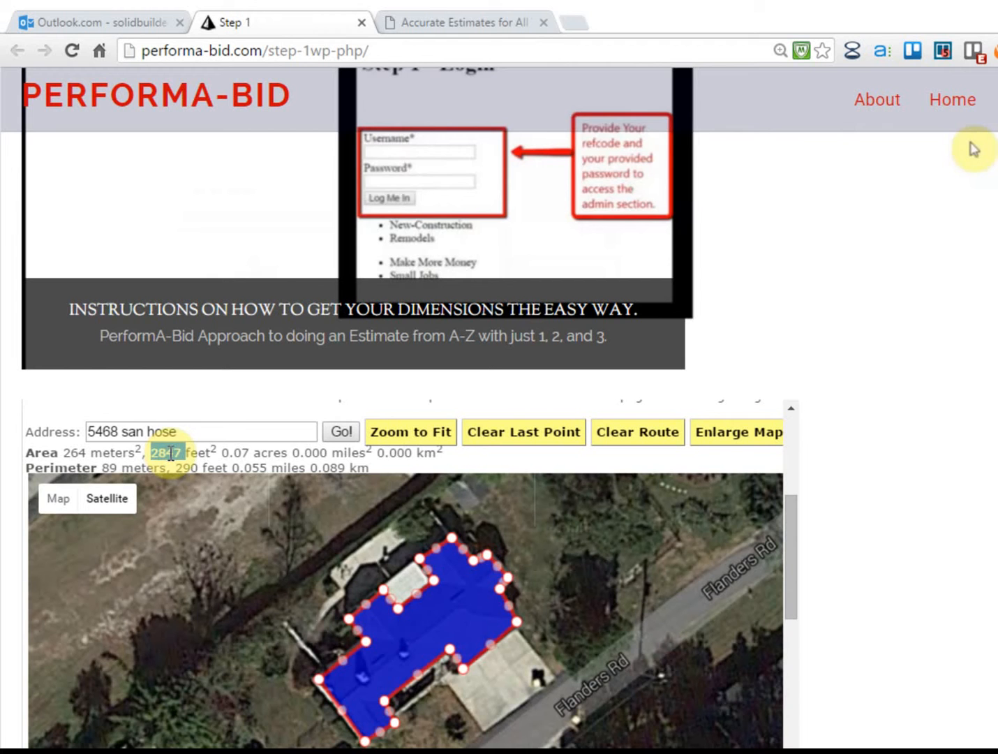
Copy the 2847 area readout into the Area field, replacing 3011
{"action": "right_click", "coordinate": [170, 452]}
{"action": "left_click", "coordinate": [203, 463]}
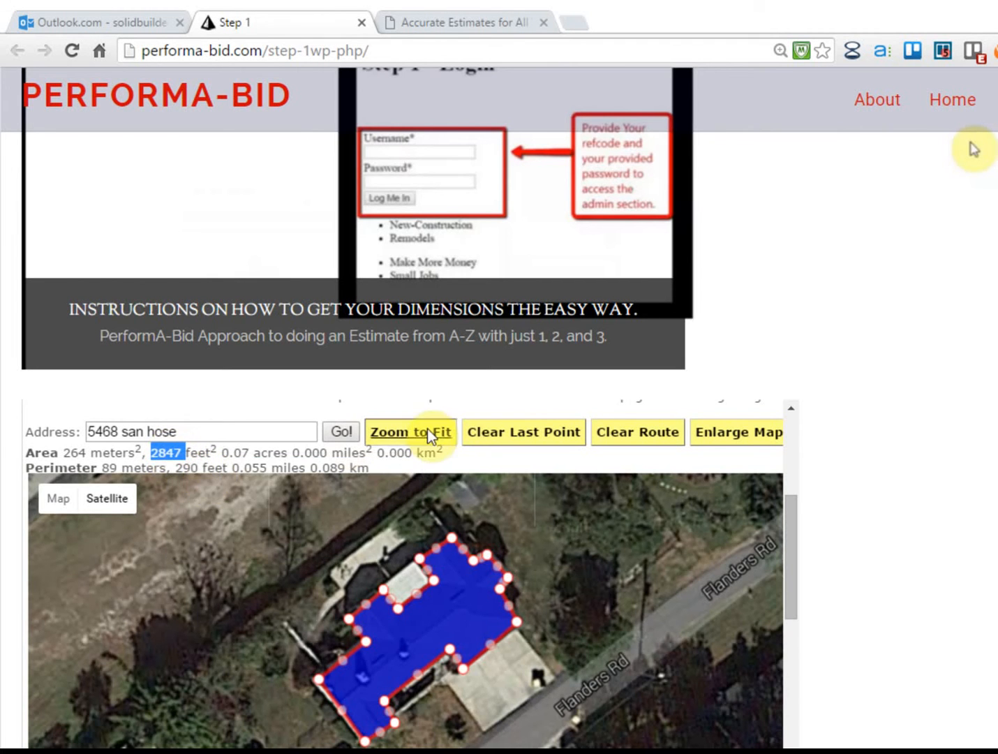
{"action": "scroll", "coordinate": [935, 342], "scroll_direction": "up", "scroll_amount": 10}
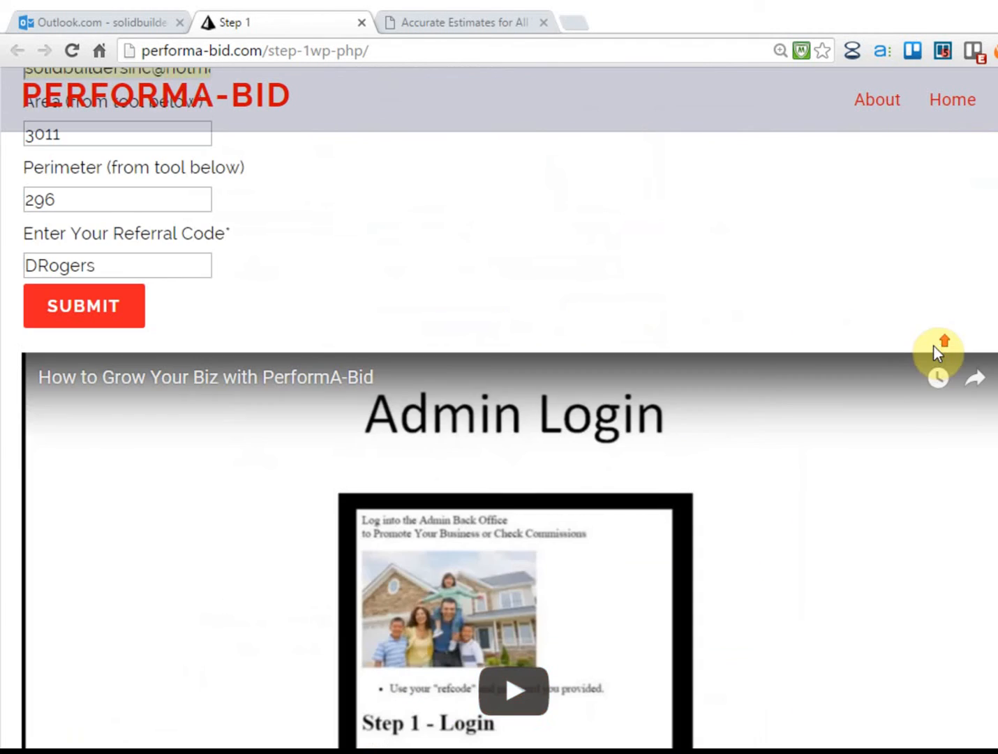
{"action": "scroll", "coordinate": [876, 268], "scroll_direction": "up", "scroll_amount": 3}
{"action": "left_click", "coordinate": [43, 323]}
{"action": "right_click", "coordinate": [73, 323]}
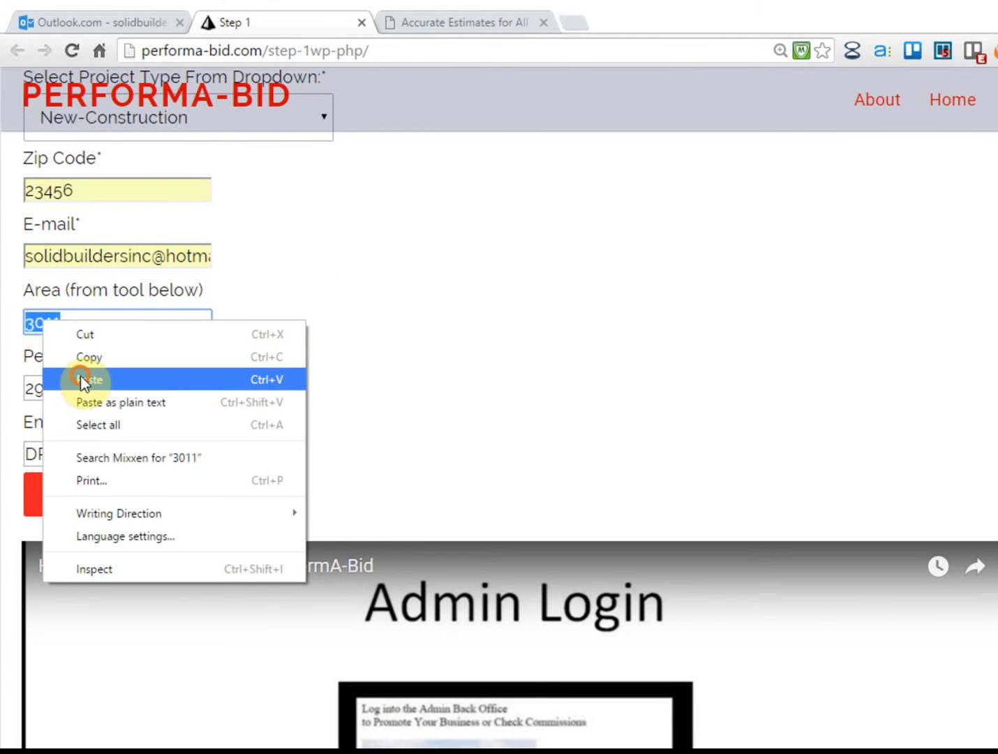
{"action": "left_click", "coordinate": [83, 378]}
{"action": "scroll", "coordinate": [838, 335], "scroll_direction": "down", "scroll_amount": 3}
{"action": "scroll", "coordinate": [837, 349], "scroll_direction": "down", "scroll_amount": 10}
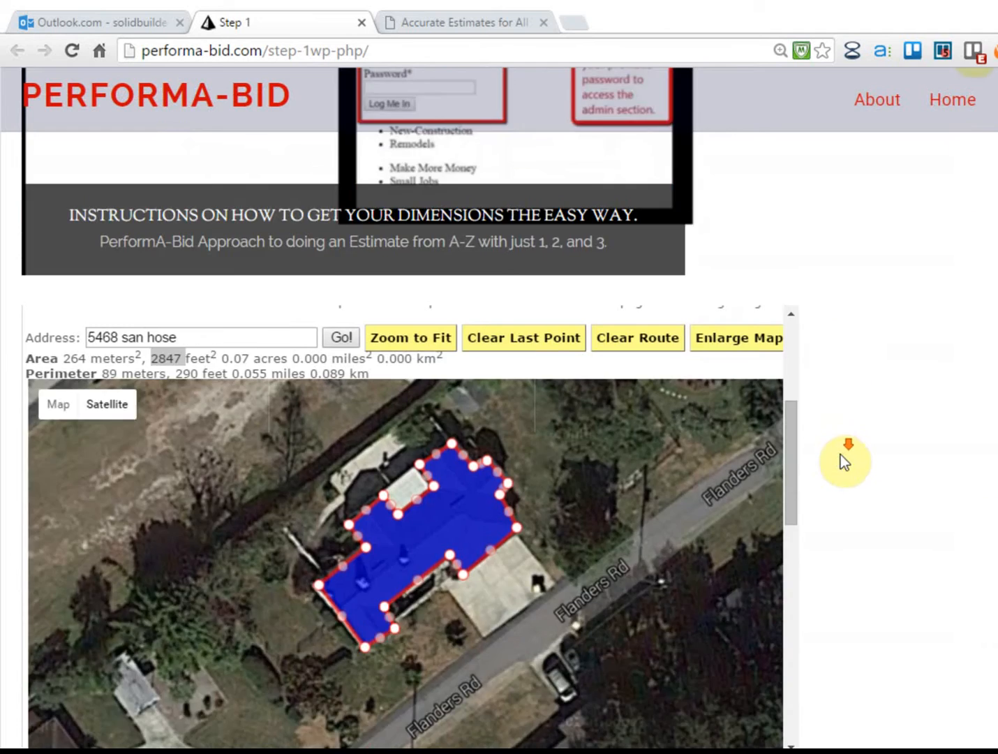
Copy the 290 perimeter readout into the Perimeter field, replacing 296, and submit Step 1
{"action": "right_click", "coordinate": [185, 374]}
{"action": "left_click", "coordinate": [208, 384]}
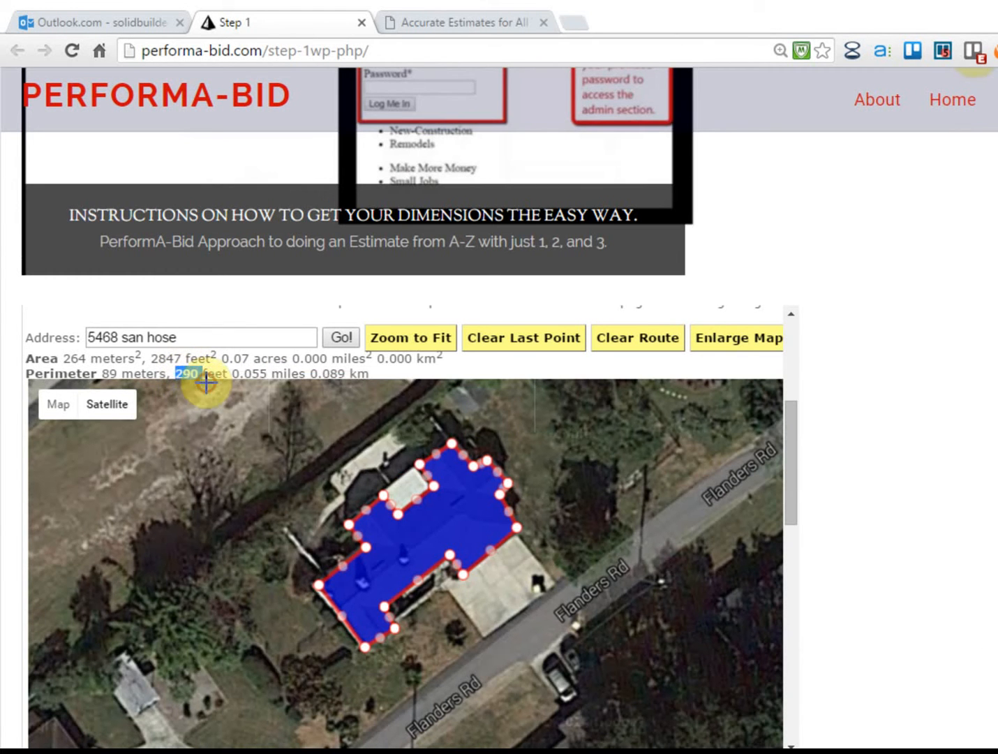
{"action": "scroll", "coordinate": [887, 379], "scroll_direction": "up", "scroll_amount": 9}
{"action": "scroll", "coordinate": [888, 379], "scroll_direction": "up", "scroll_amount": 5}
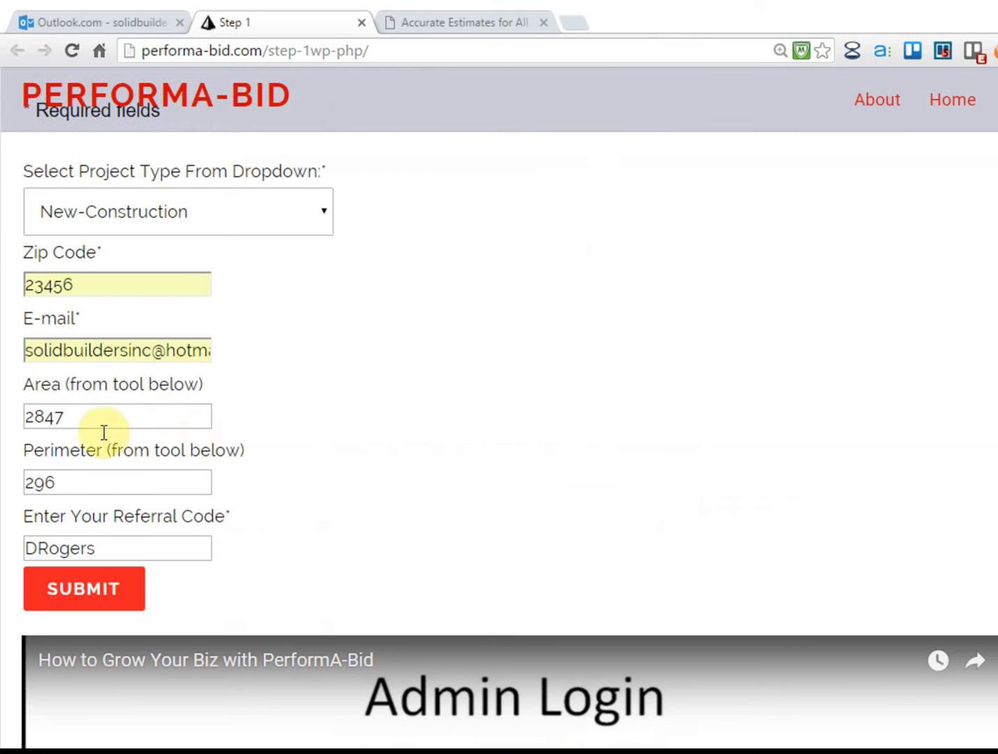
{"action": "left_click", "coordinate": [45, 478]}
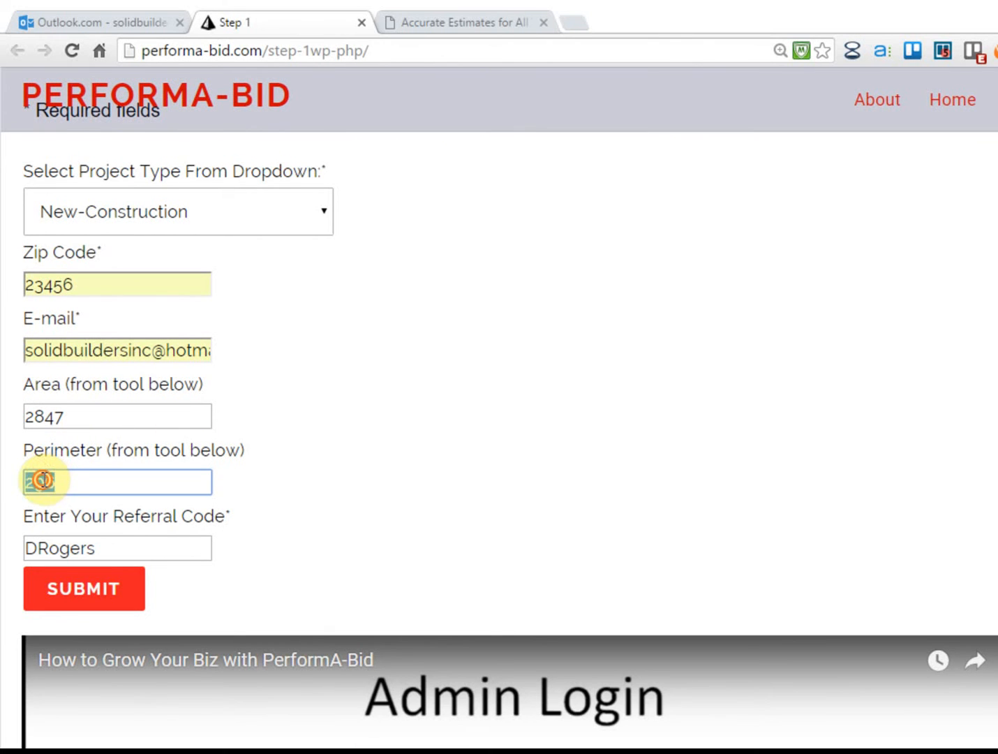
{"action": "right_click", "coordinate": [43, 480]}
{"action": "left_click", "coordinate": [88, 536]}
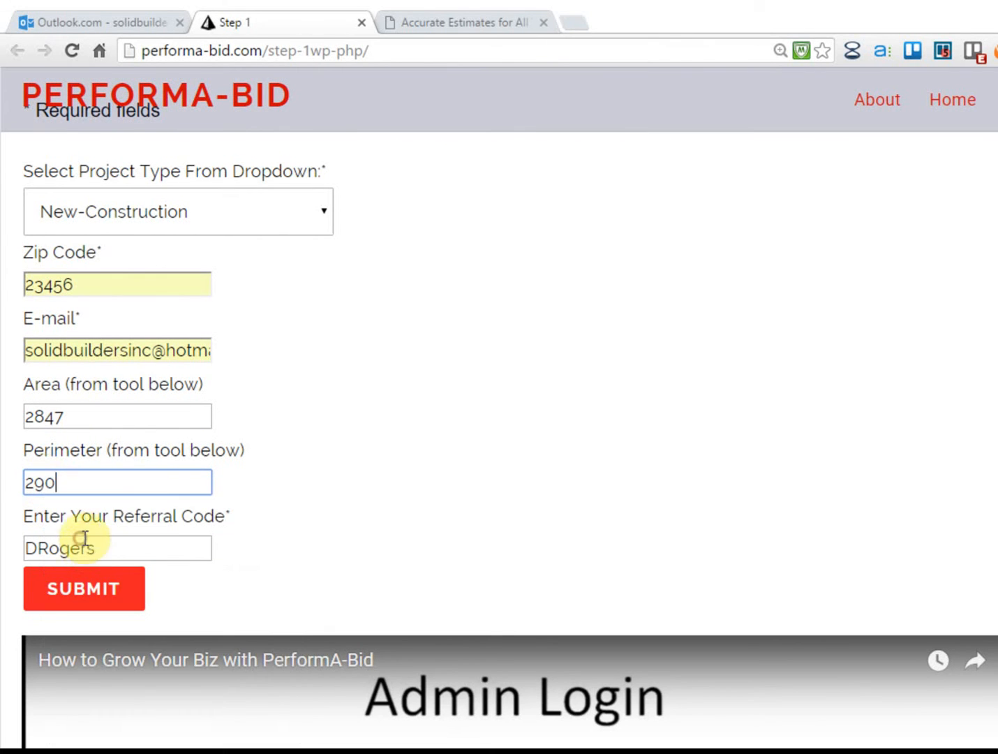
{"action": "scroll", "coordinate": [508, 358], "scroll_direction": "down", "scroll_amount": 1}
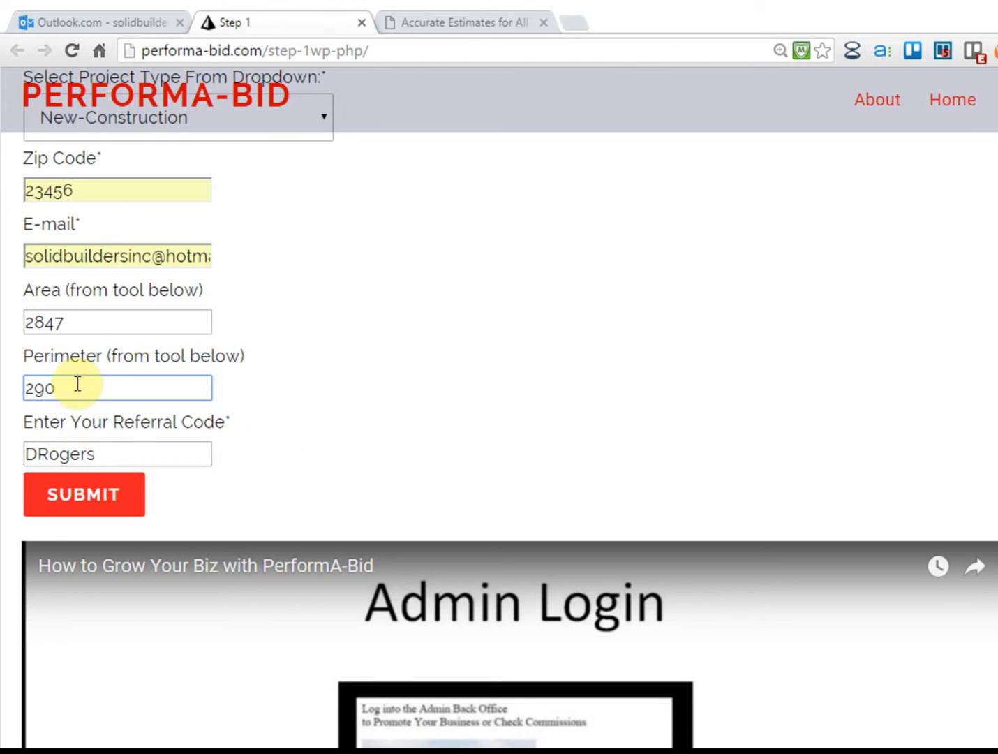
{"action": "scroll", "coordinate": [241, 416], "scroll_direction": "up", "scroll_amount": 1}
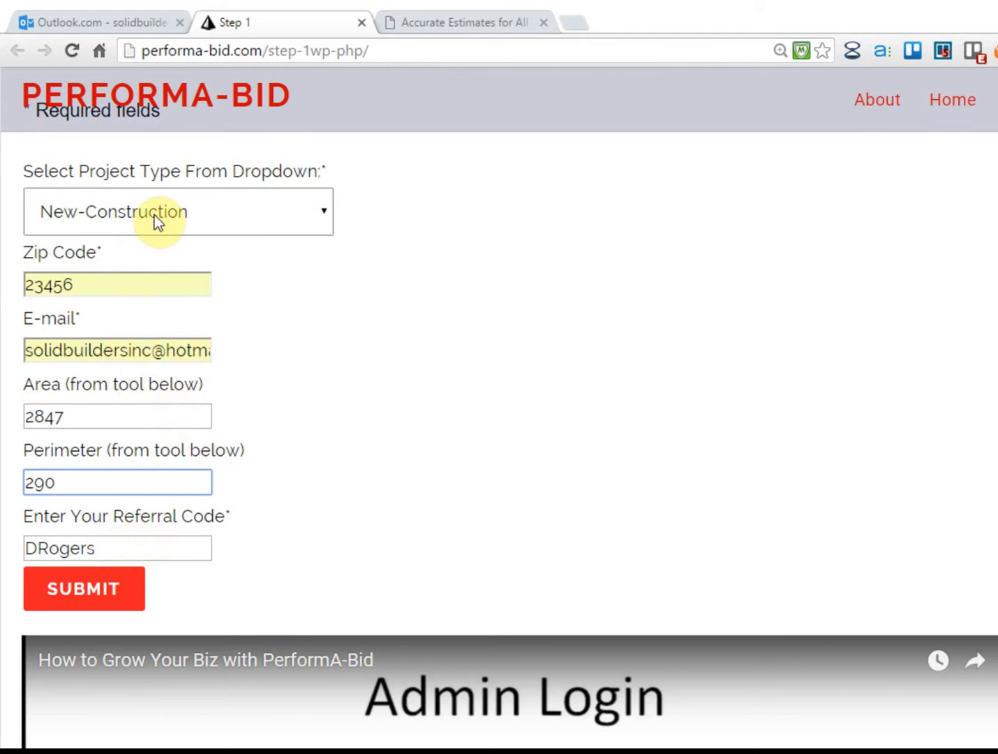
{"action": "left_click", "coordinate": [89, 599]}
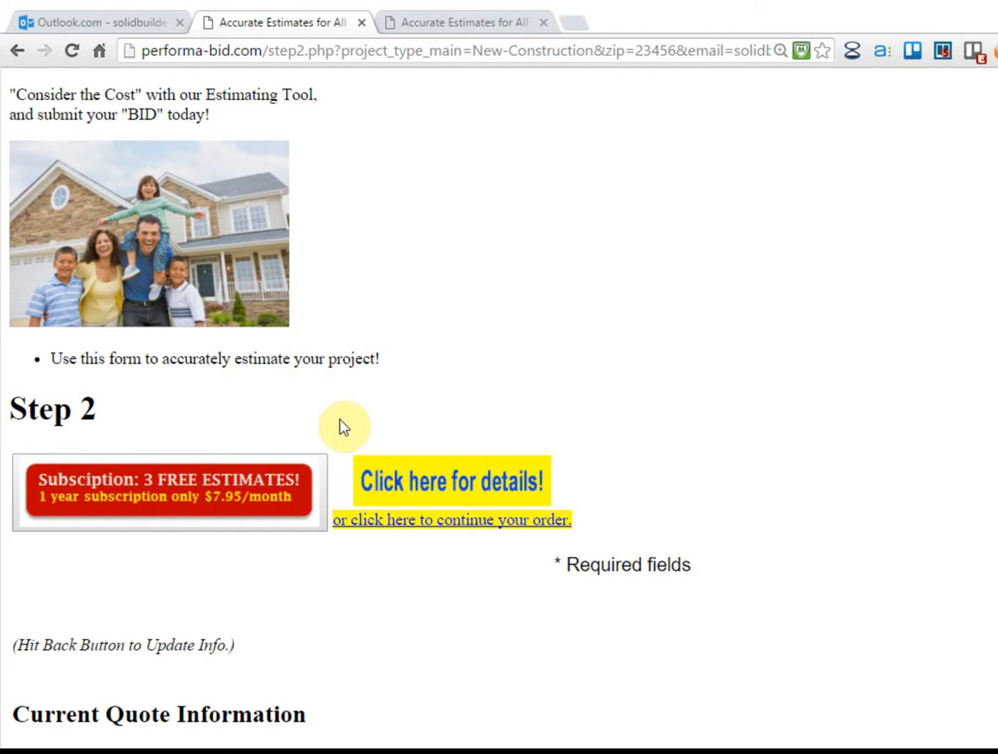
Choose New-Construction-BeachHouse as the Step 2 project style and pause the video that starts
{"action": "scroll", "coordinate": [345, 429], "scroll_direction": "down", "scroll_amount": 5}
{"action": "scroll", "coordinate": [350, 434], "scroll_direction": "down", "scroll_amount": 3}
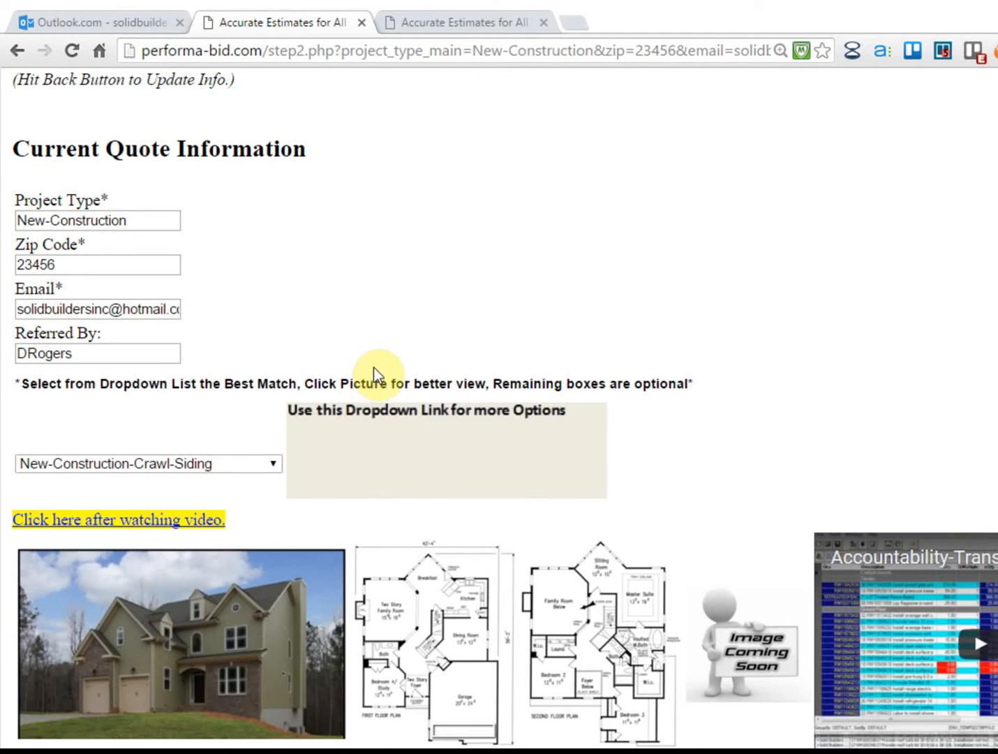
{"action": "scroll", "coordinate": [374, 369], "scroll_direction": "down", "scroll_amount": 1}
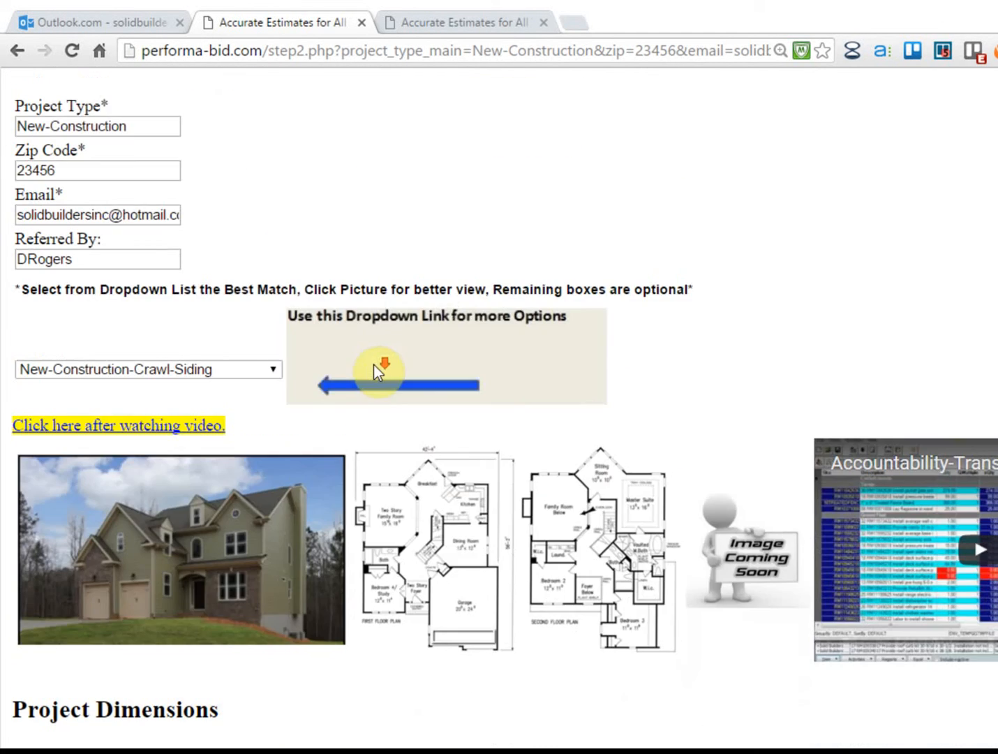
{"action": "left_click", "coordinate": [230, 370]}
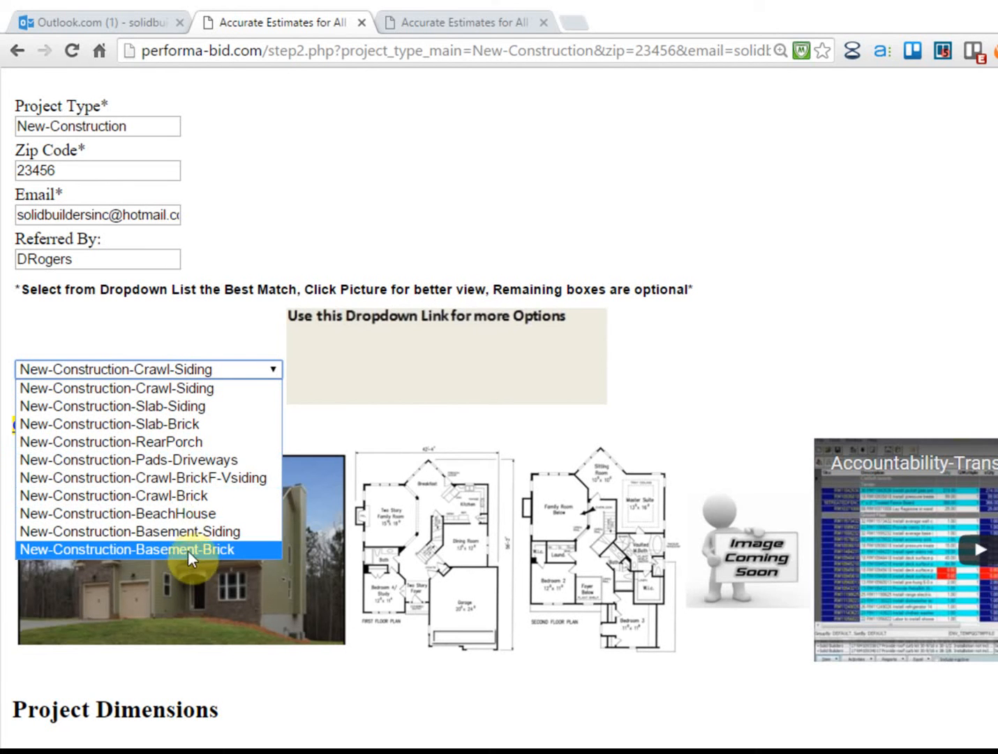
{"action": "left_click", "coordinate": [179, 514]}
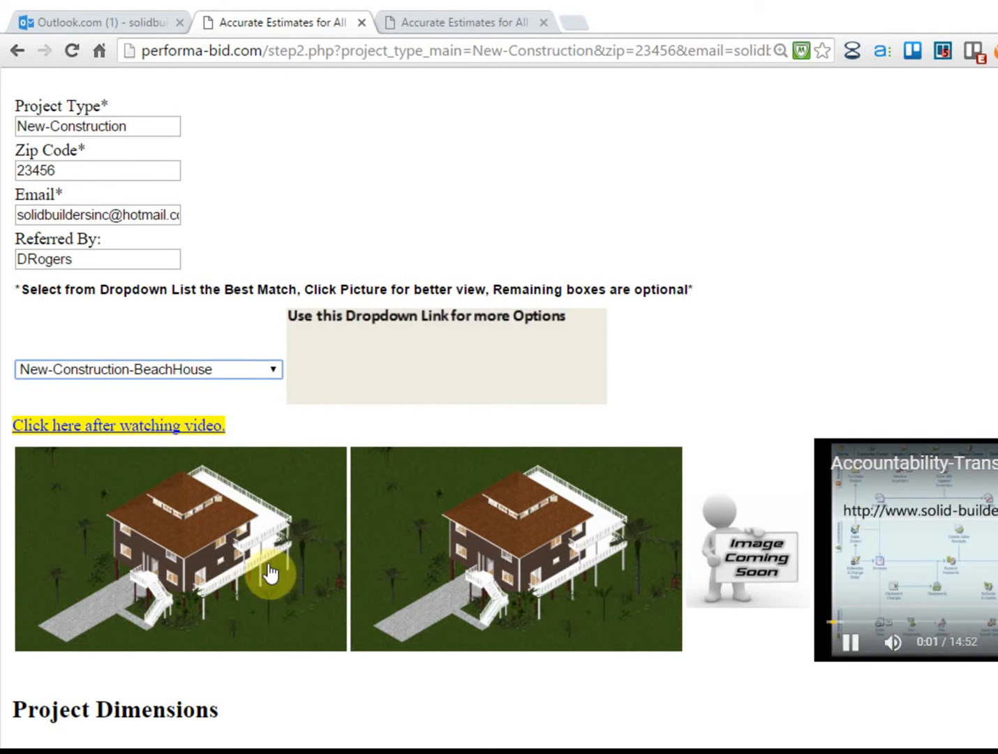
{"action": "left_click", "coordinate": [851, 649]}
{"action": "scroll", "coordinate": [480, 332], "scroll_direction": "down", "scroll_amount": 3}
{"action": "scroll", "coordinate": [184, 357], "scroll_direction": "down", "scroll_amount": 3}
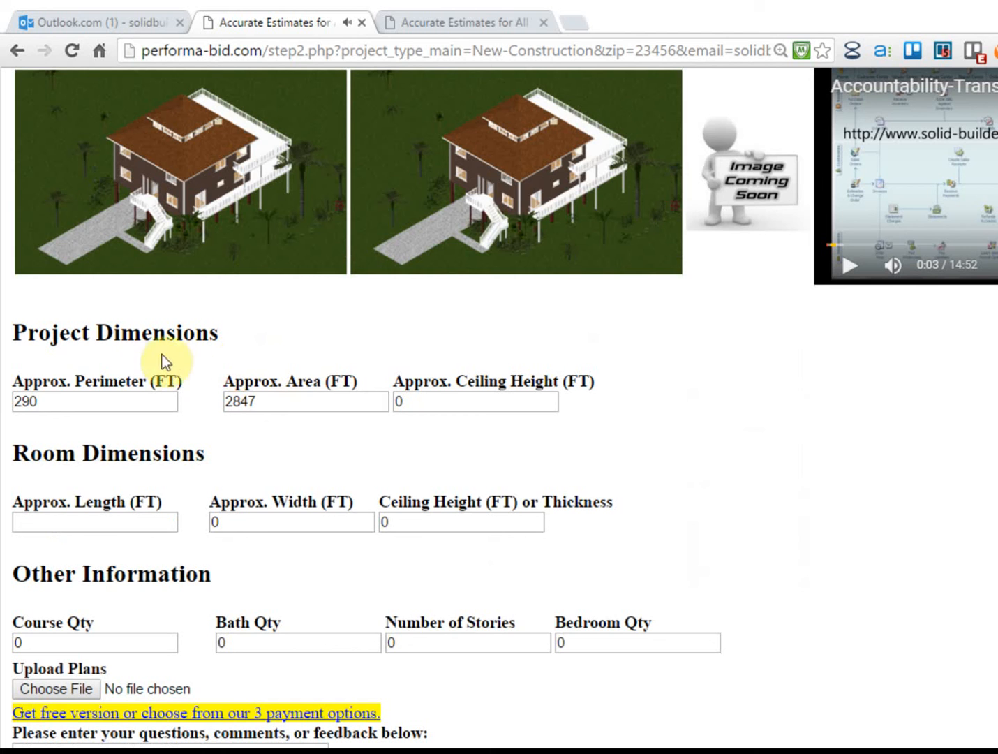
{"action": "left_click_drag", "start_coordinate": [49, 402], "coordinate": [23, 401]}
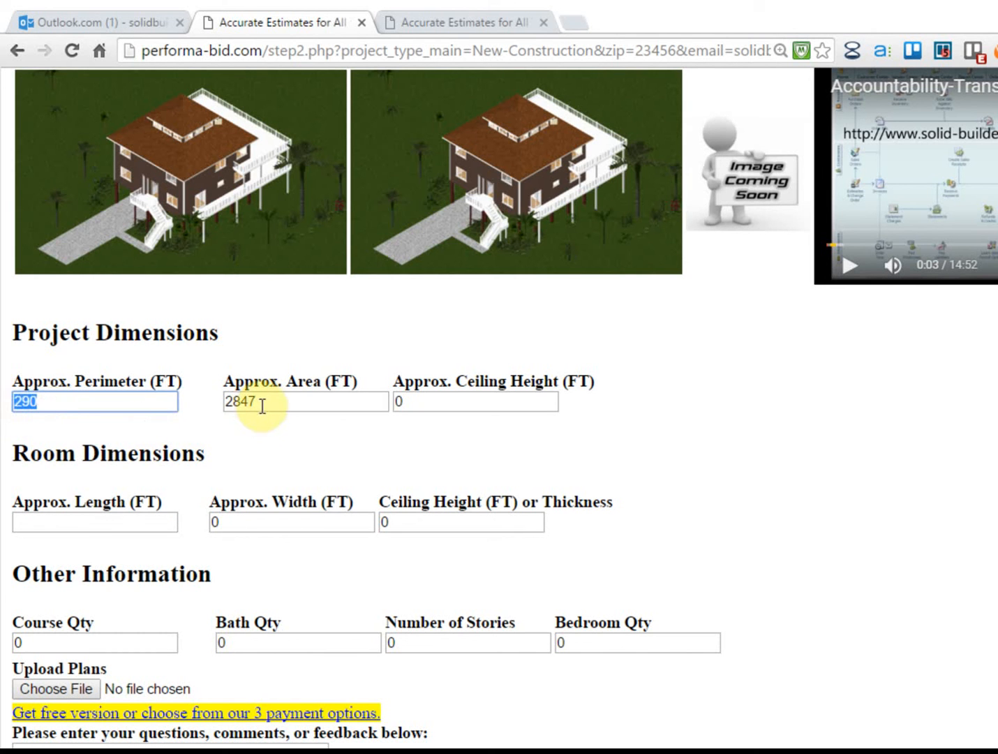
{"action": "left_click_drag", "start_coordinate": [260, 402], "coordinate": [190, 402]}
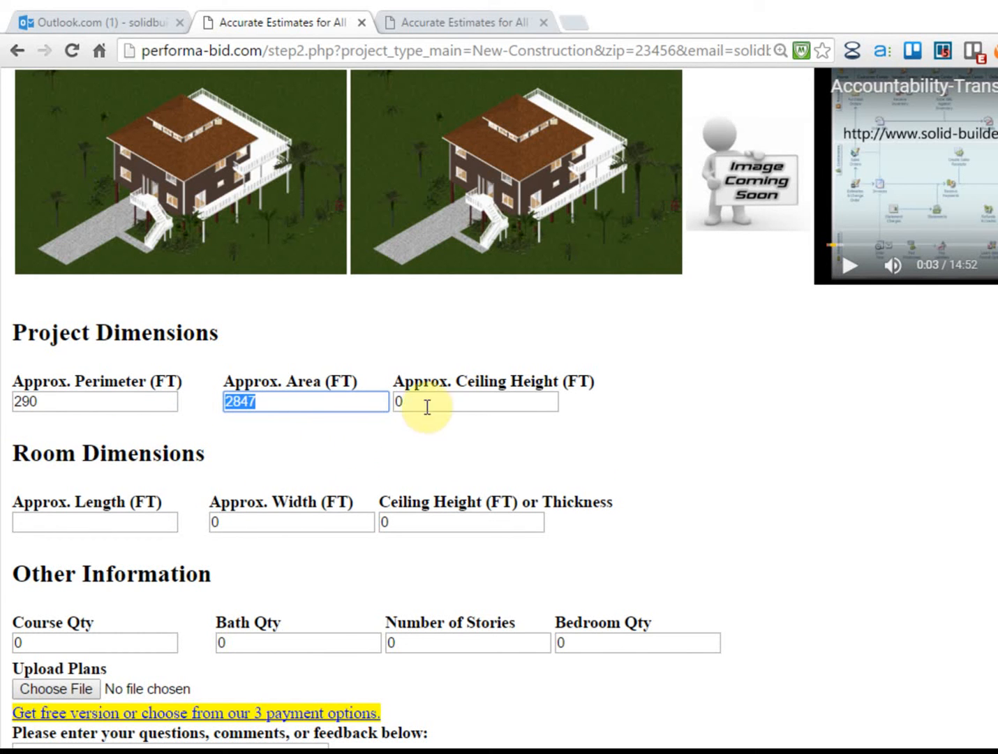
{"action": "scroll", "coordinate": [455, 405], "scroll_direction": "down", "scroll_amount": 3}
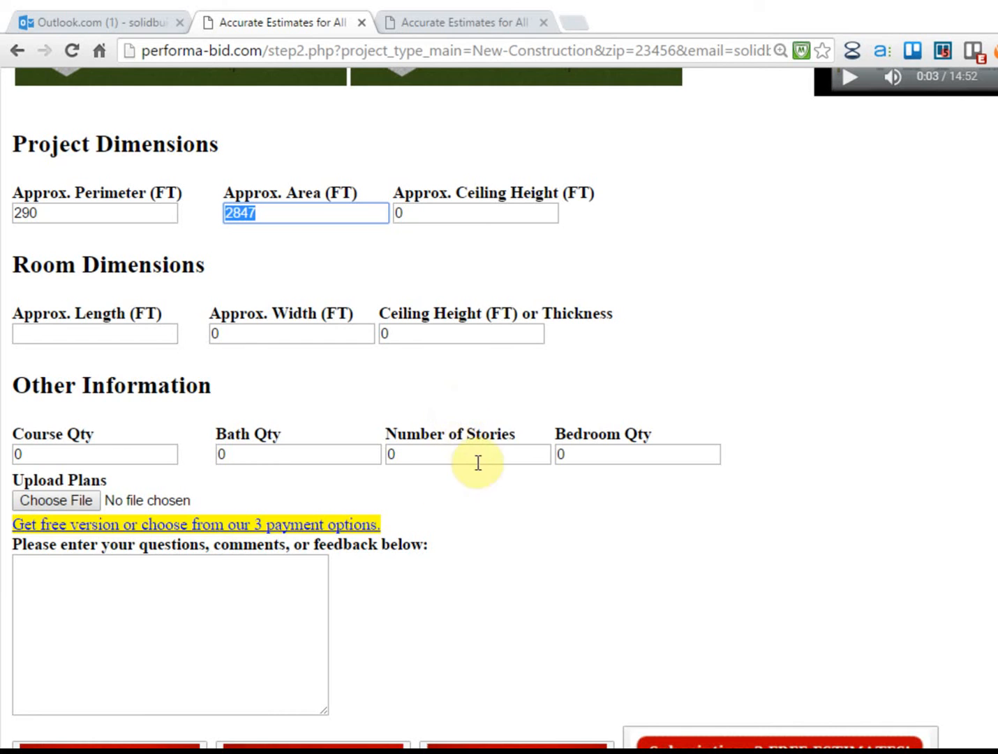
{"action": "scroll", "coordinate": [507, 395], "scroll_direction": "down", "scroll_amount": 1}
{"action": "scroll", "coordinate": [507, 396], "scroll_direction": "down", "scroll_amount": 3}
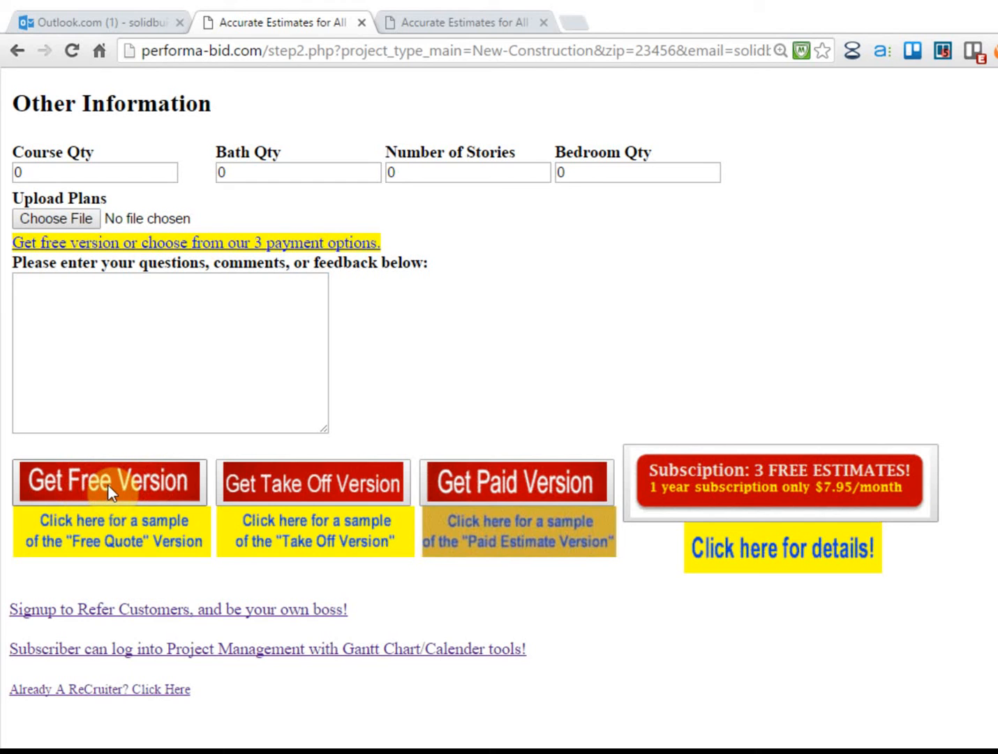
Open the sample Free Quote PDF, scroll to its $35,230.67 grand total, then close it
{"action": "left_click", "coordinate": [112, 530]}
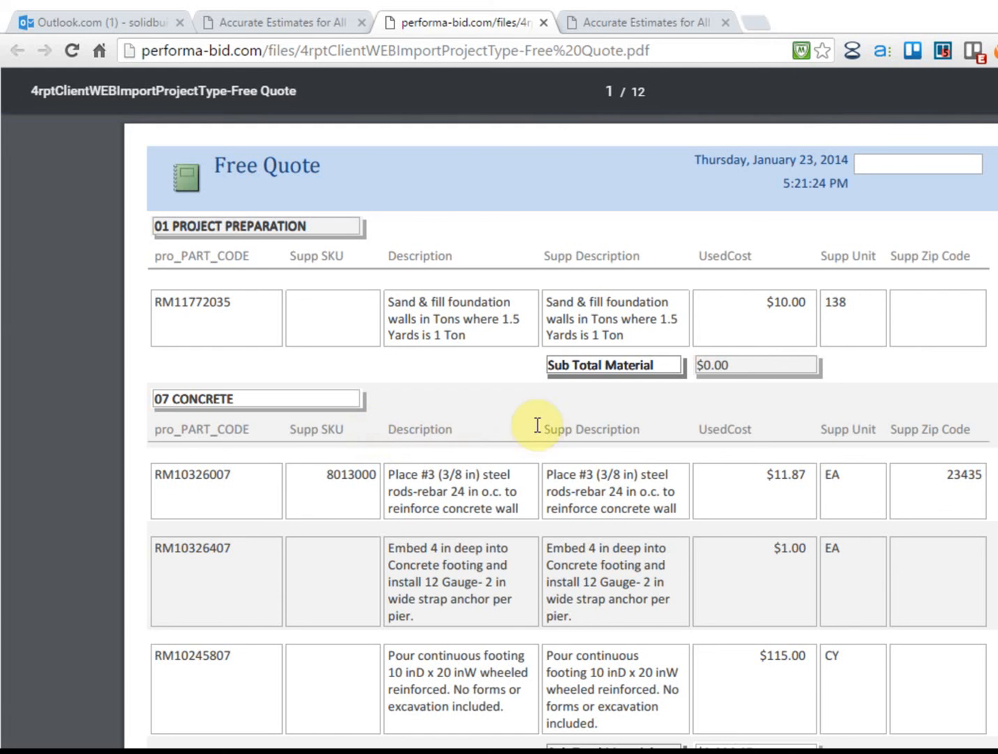
{"action": "scroll", "coordinate": [547, 428], "scroll_direction": "down", "scroll_amount": 12}
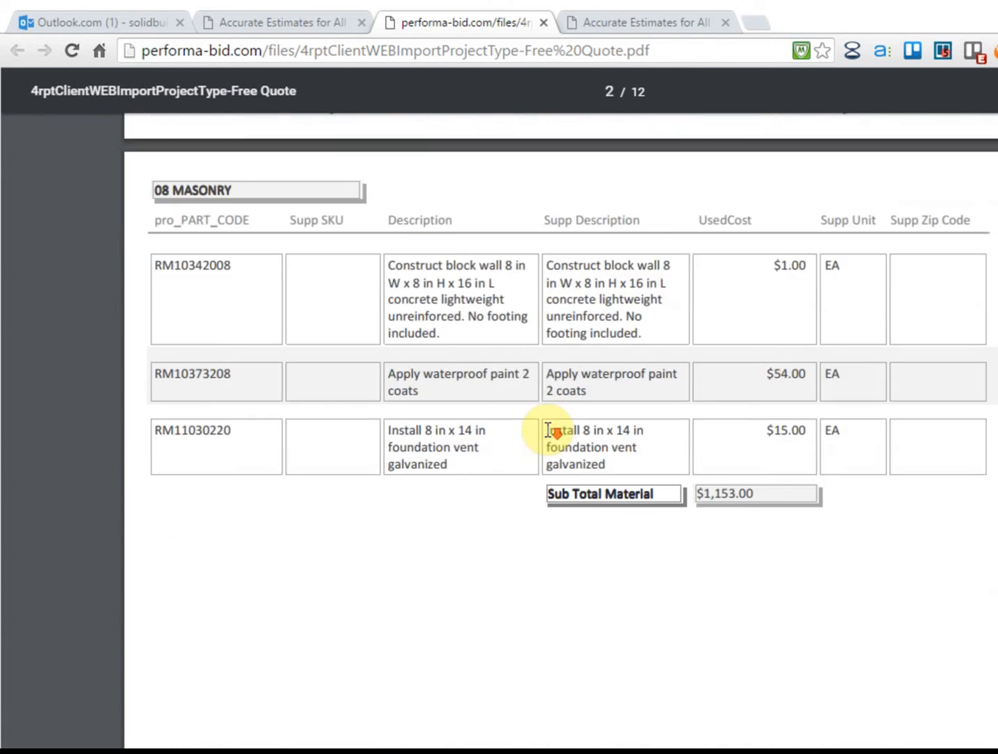
{"action": "scroll", "coordinate": [548, 430], "scroll_direction": "down", "scroll_amount": 10}
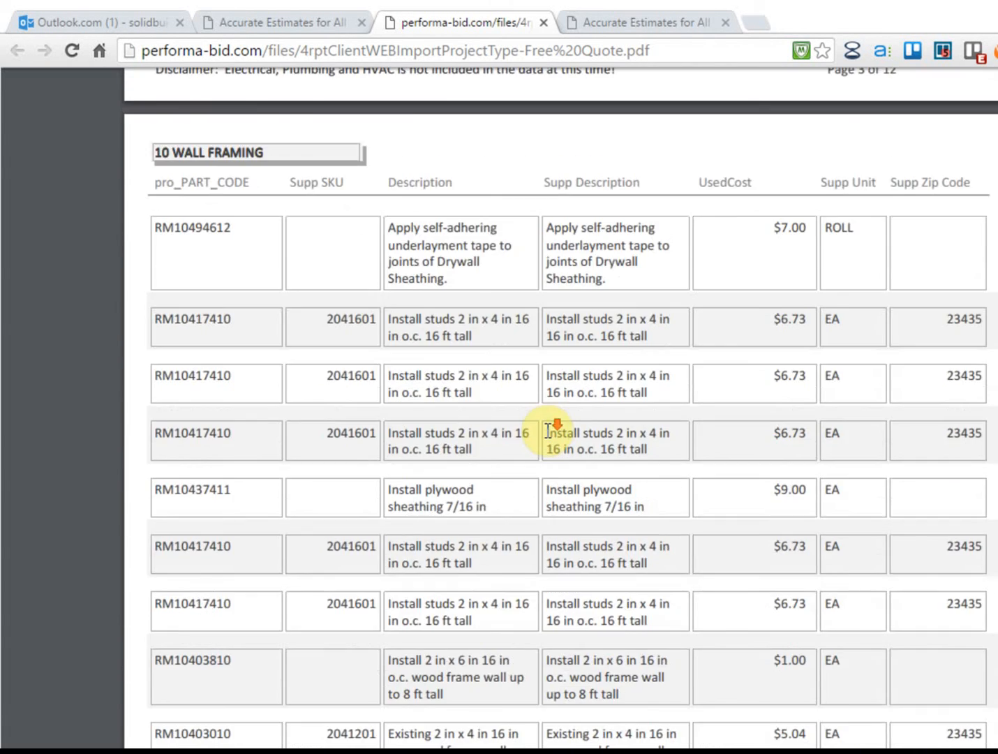
{"action": "scroll", "coordinate": [549, 430], "scroll_direction": "down", "scroll_amount": 2}
{"action": "scroll", "coordinate": [468, 419], "scroll_direction": "down", "scroll_amount": 2}
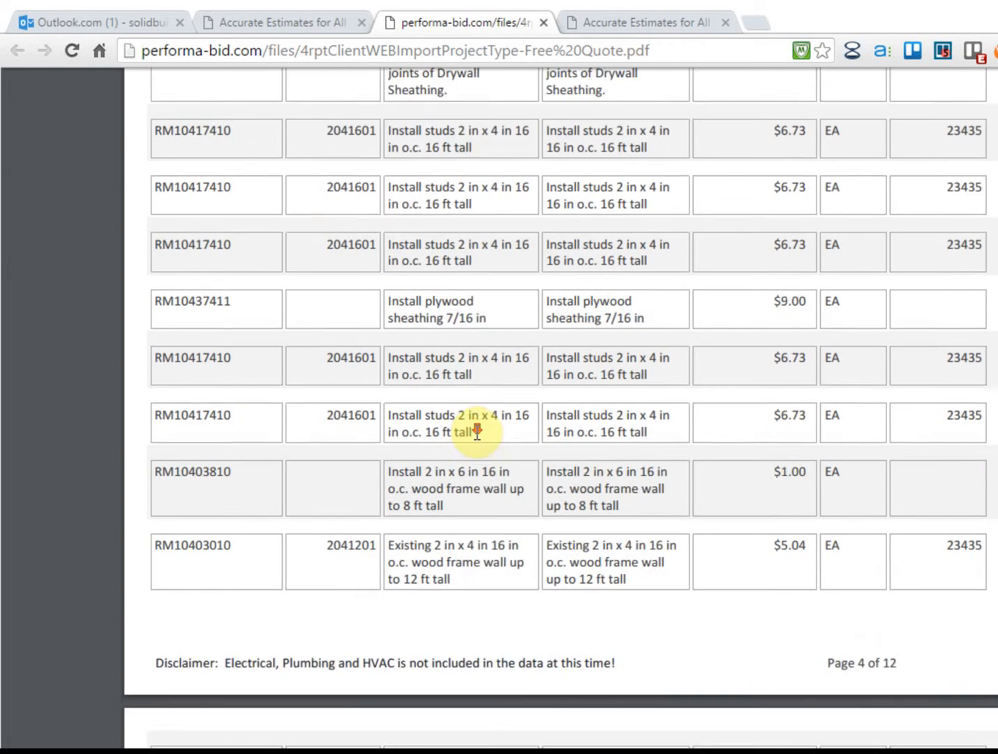
{"action": "scroll", "coordinate": [482, 438], "scroll_direction": "down", "scroll_amount": 12}
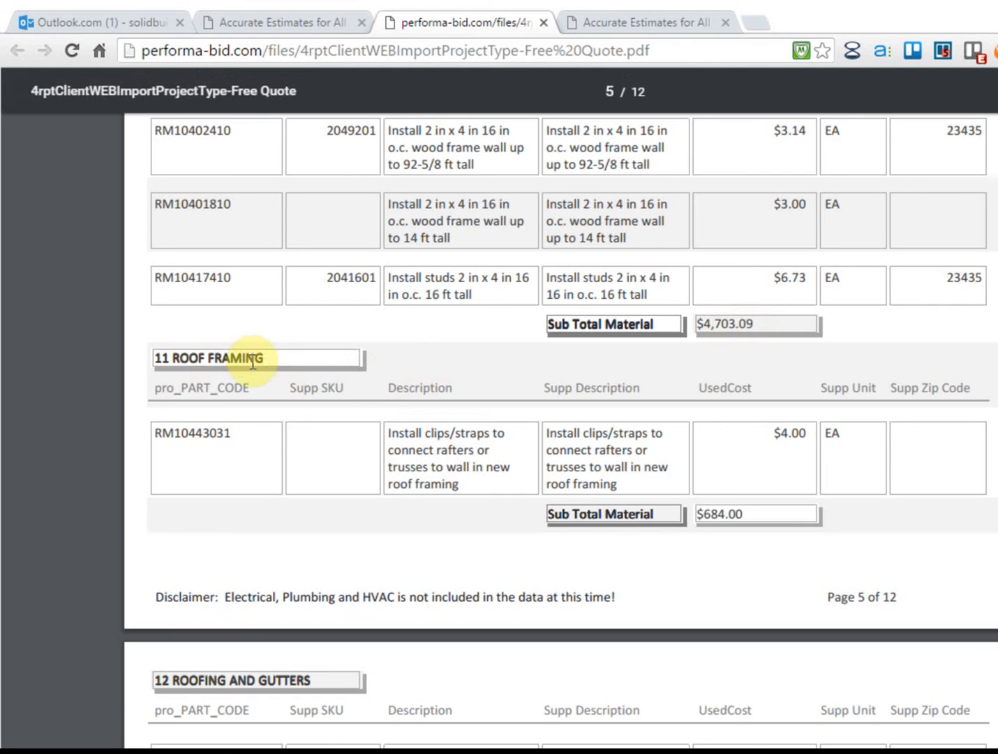
{"action": "scroll", "coordinate": [265, 434], "scroll_direction": "down", "scroll_amount": 15}
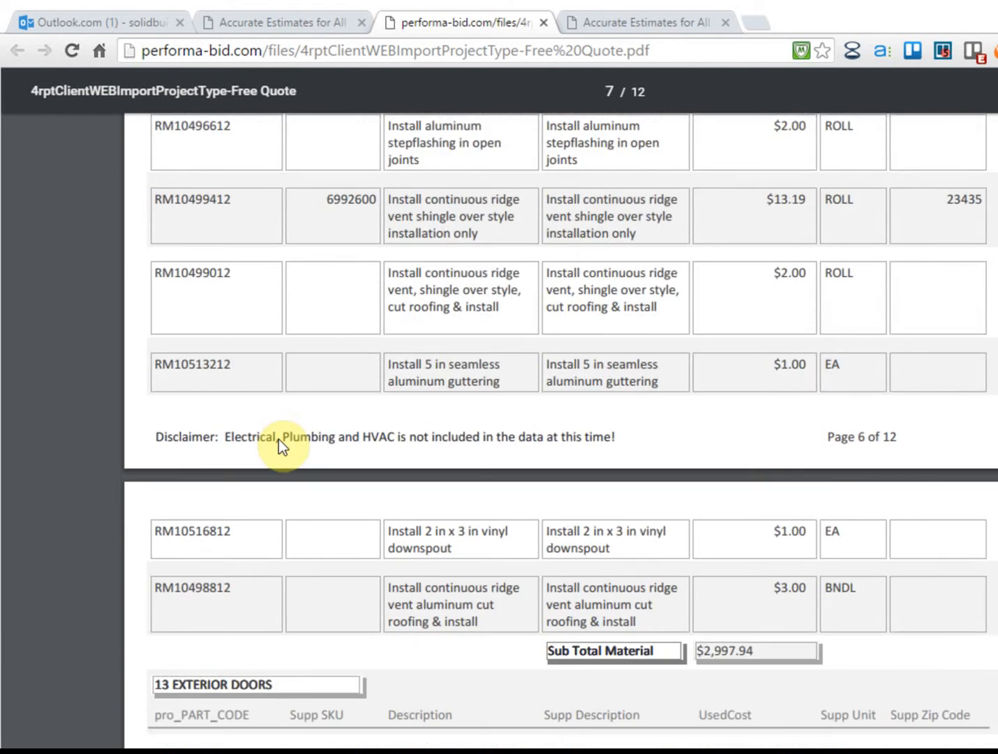
{"action": "scroll", "coordinate": [278, 438], "scroll_direction": "down", "scroll_amount": 15}
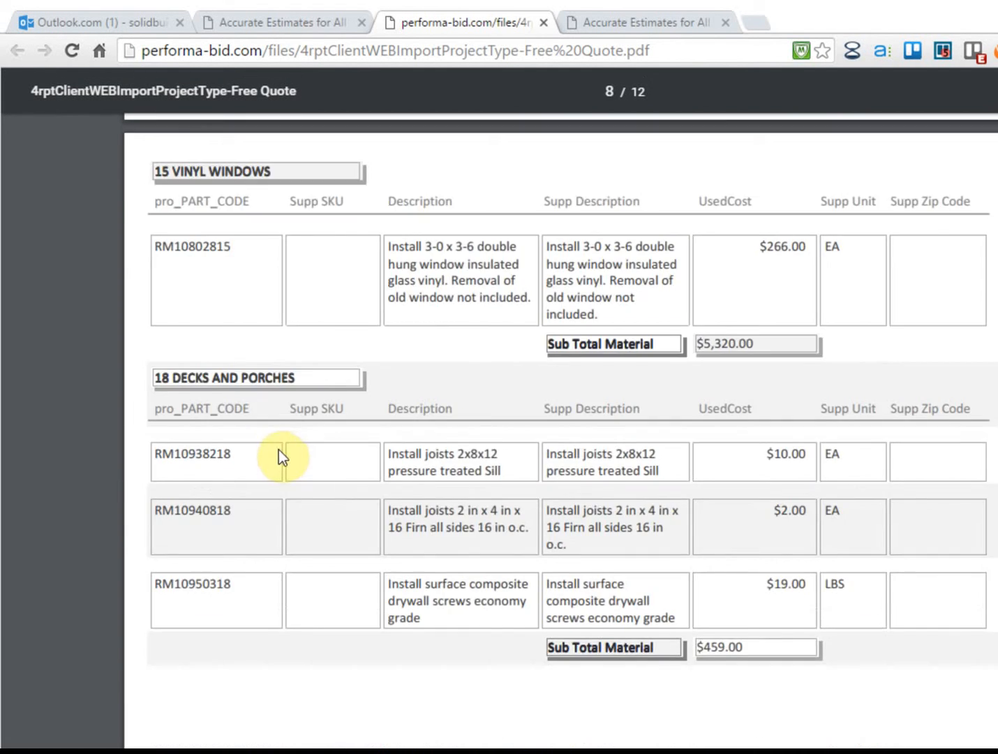
{"action": "scroll", "coordinate": [277, 456], "scroll_direction": "down", "scroll_amount": 15}
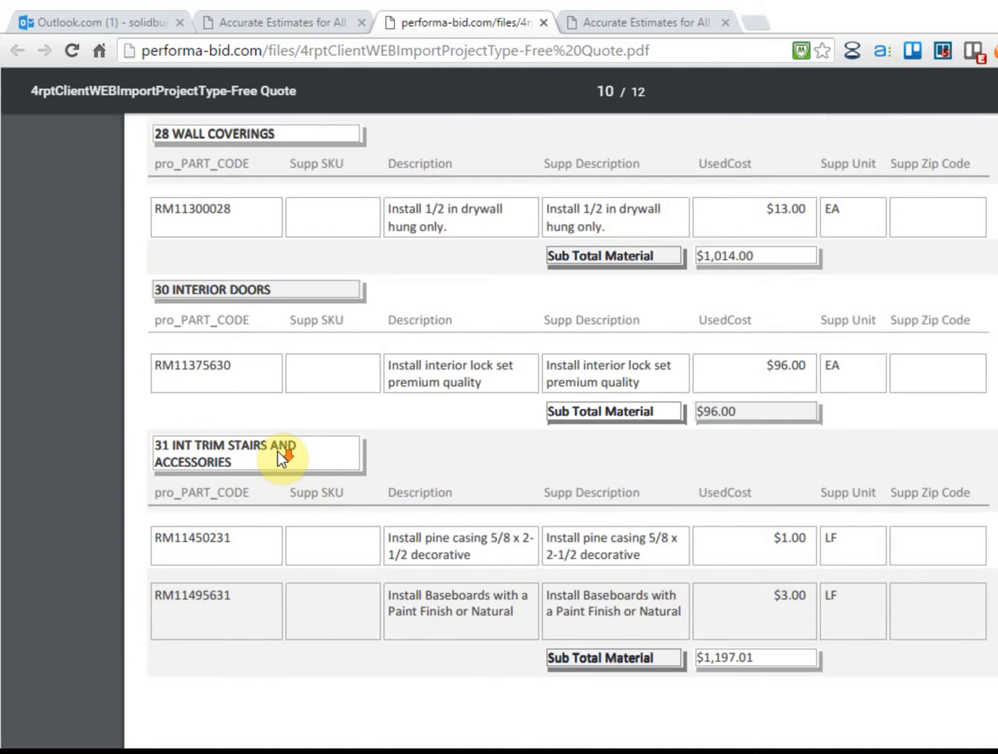
{"action": "scroll", "coordinate": [278, 455], "scroll_direction": "down", "scroll_amount": 10}
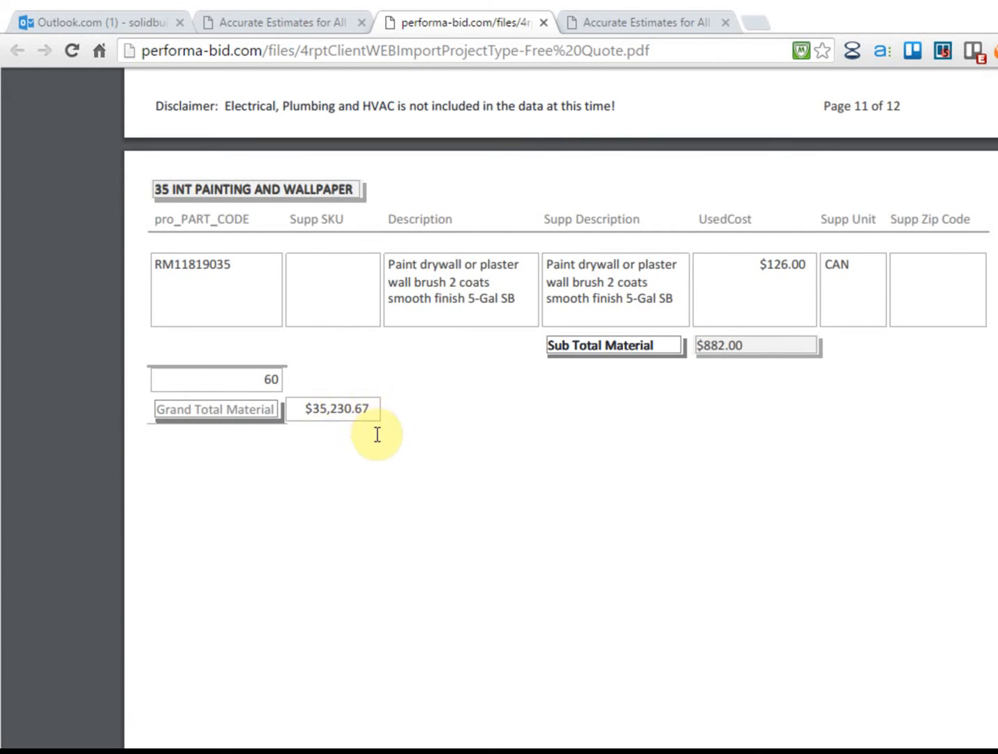
{"action": "scroll", "coordinate": [374, 429], "scroll_direction": "up", "scroll_amount": 15}
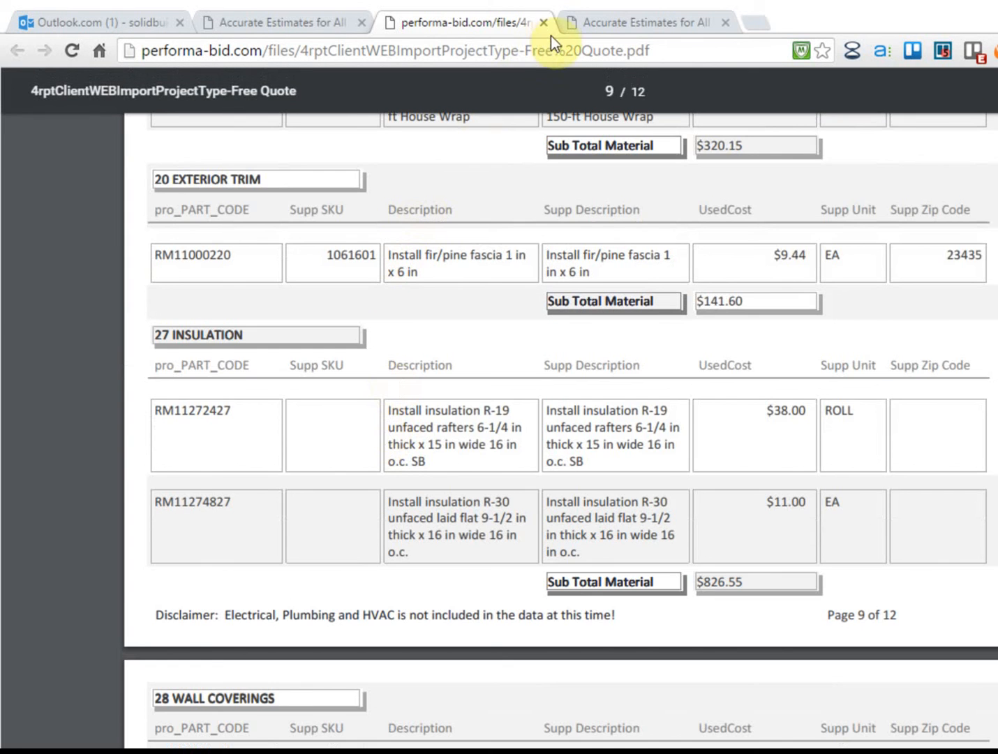
{"action": "left_click", "coordinate": [542, 23]}
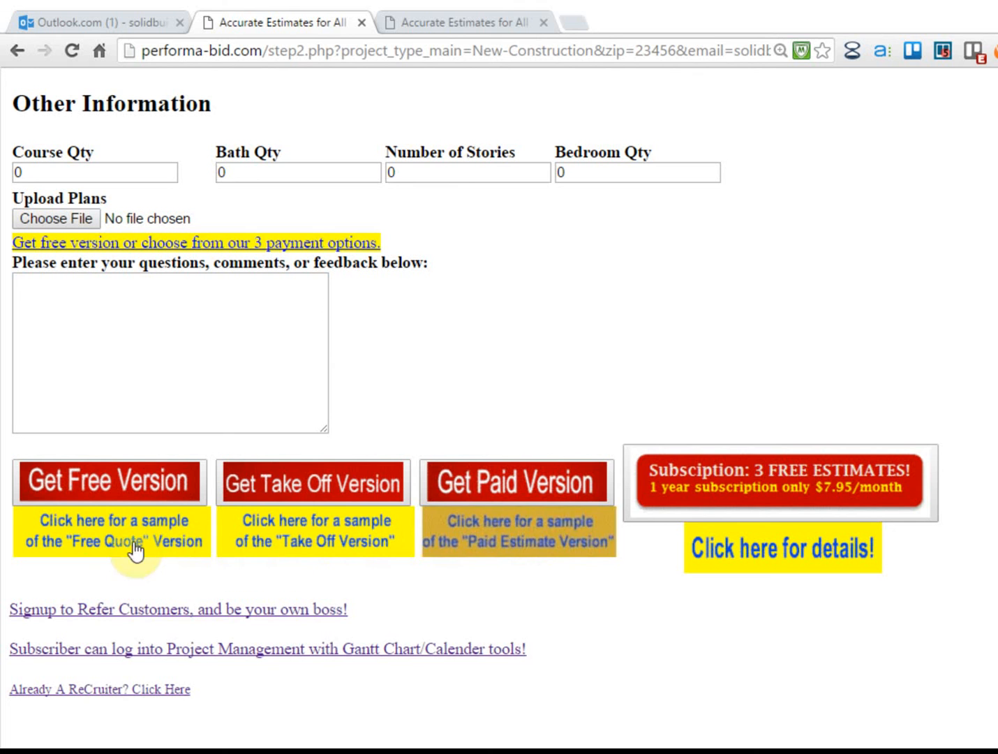
Open the sample Paid Estimate PDF, highlight SumOfWage $21,767.77 and GrandTotal $77,842.95, then close it
{"action": "left_click", "coordinate": [524, 529]}
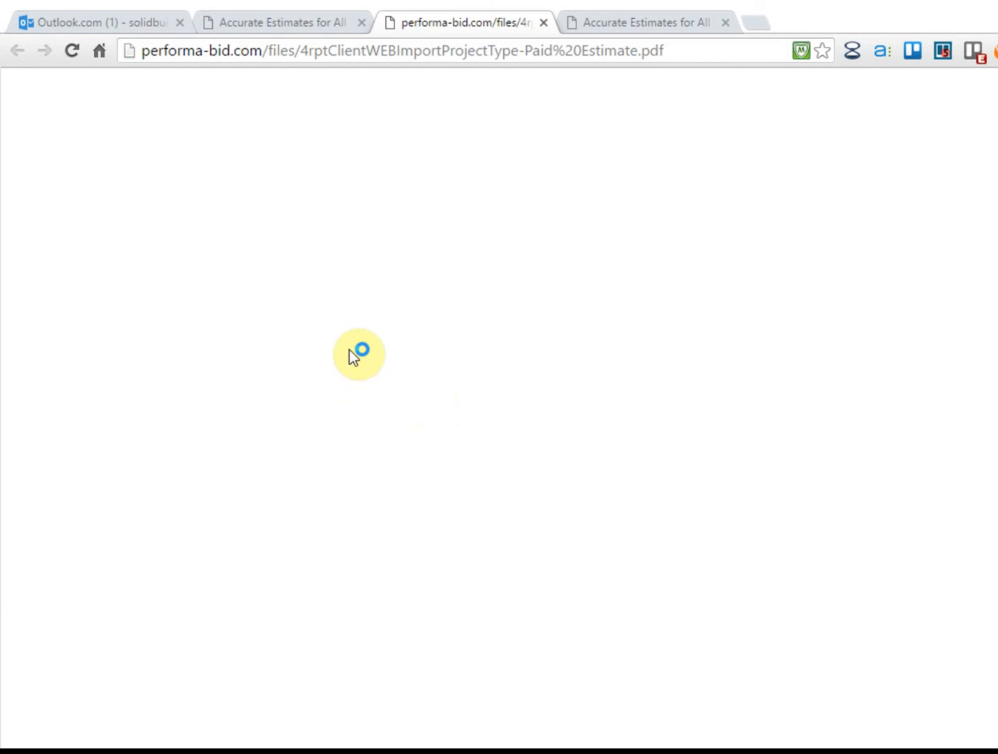
{"action": "scroll", "coordinate": [377, 389], "scroll_direction": "down", "scroll_amount": 4}
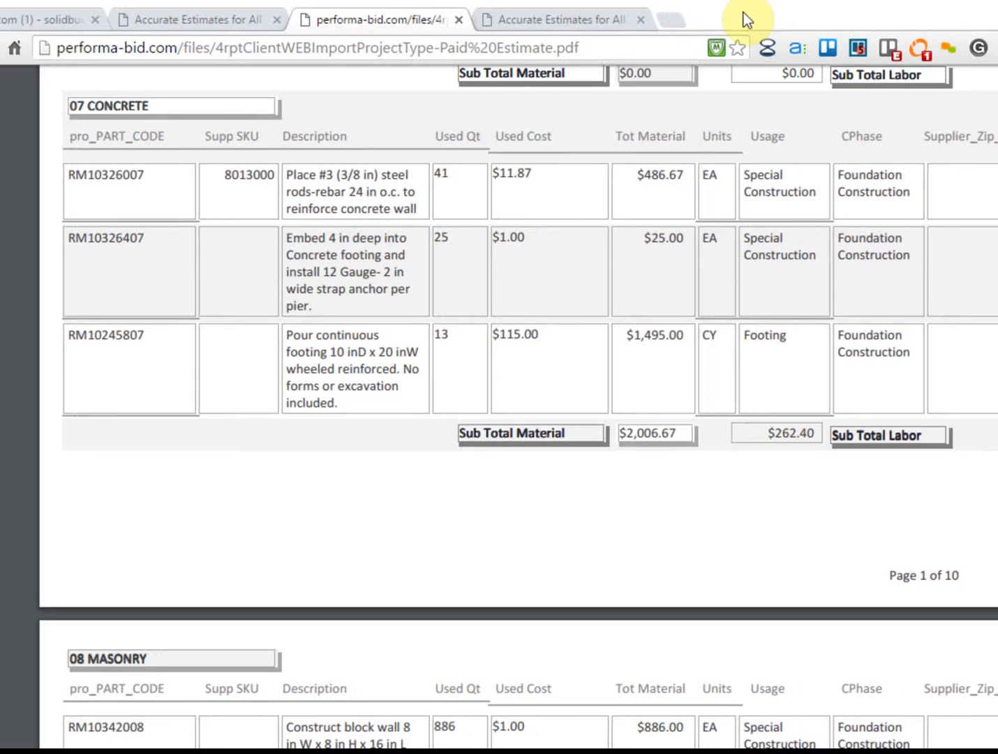
{"action": "scroll", "coordinate": [415, 501], "scroll_direction": "down", "scroll_amount": 20}
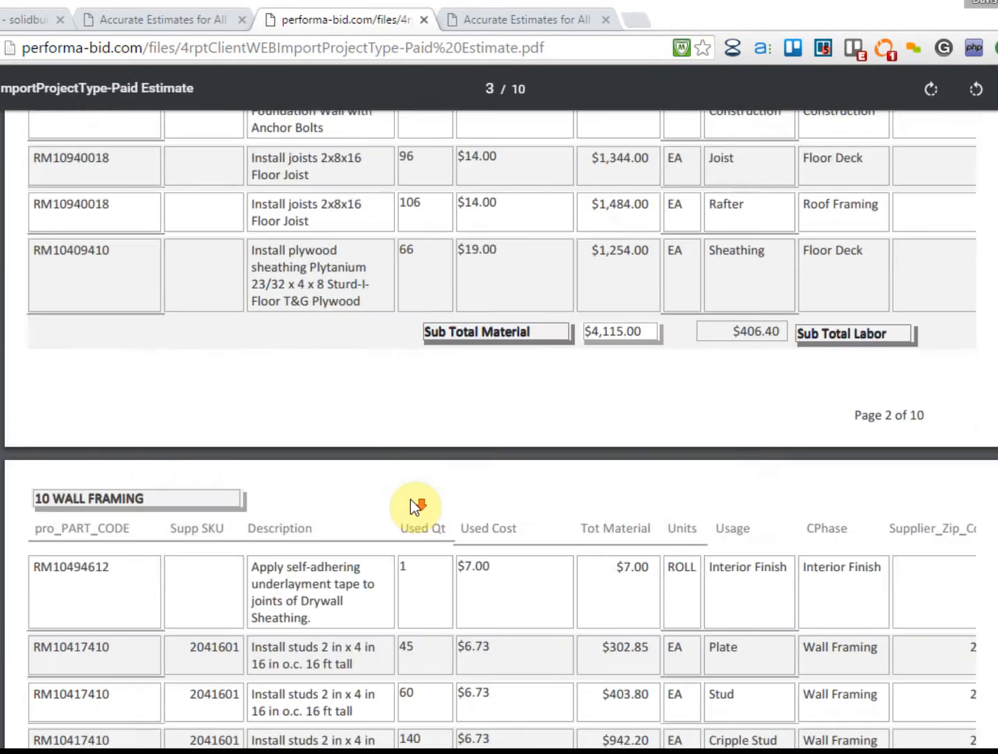
{"action": "scroll", "coordinate": [412, 499], "scroll_direction": "down", "scroll_amount": 20}
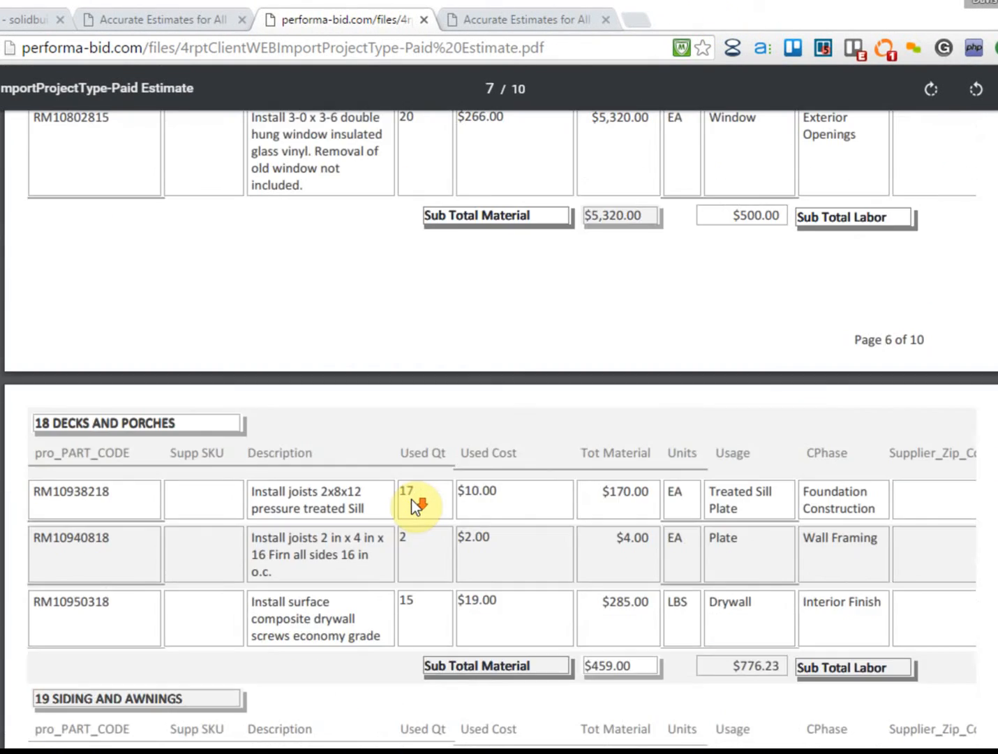
{"action": "scroll", "coordinate": [411, 500], "scroll_direction": "down", "scroll_amount": 15}
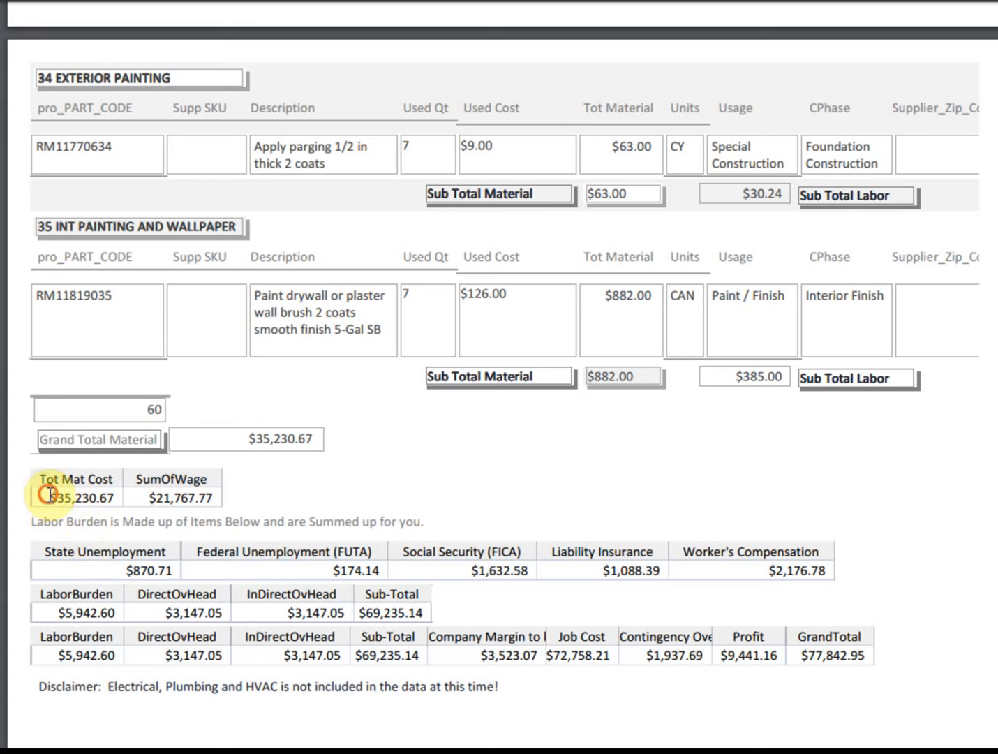
{"action": "left_click_drag", "start_coordinate": [143, 497], "coordinate": [256, 484]}
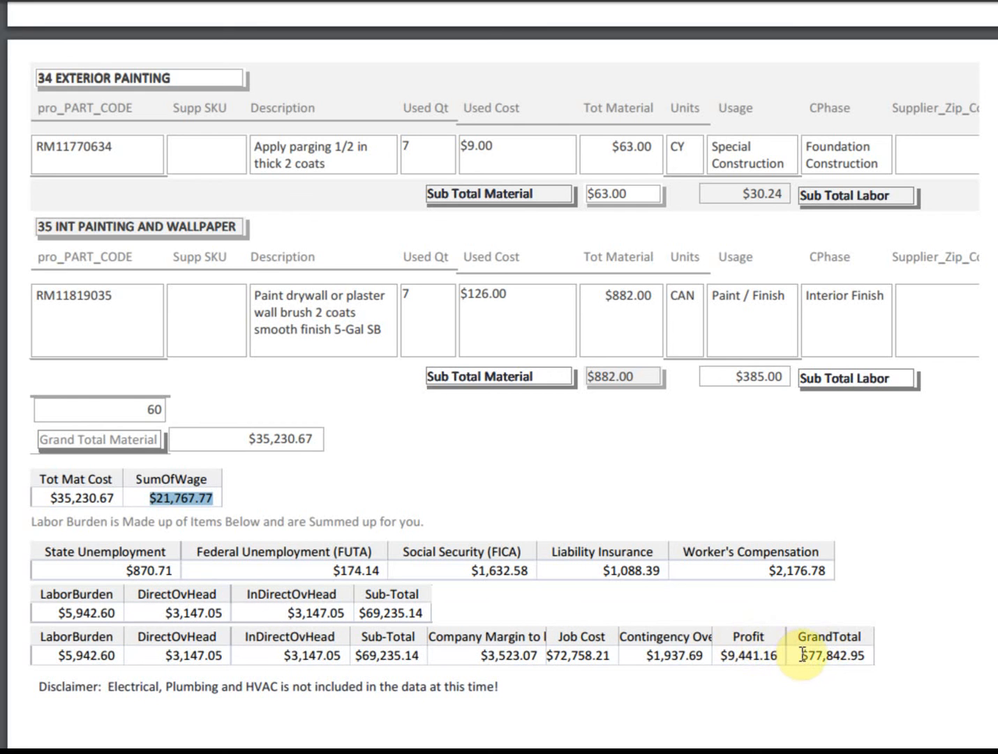
{"action": "left_click_drag", "start_coordinate": [799, 655], "coordinate": [856, 647]}
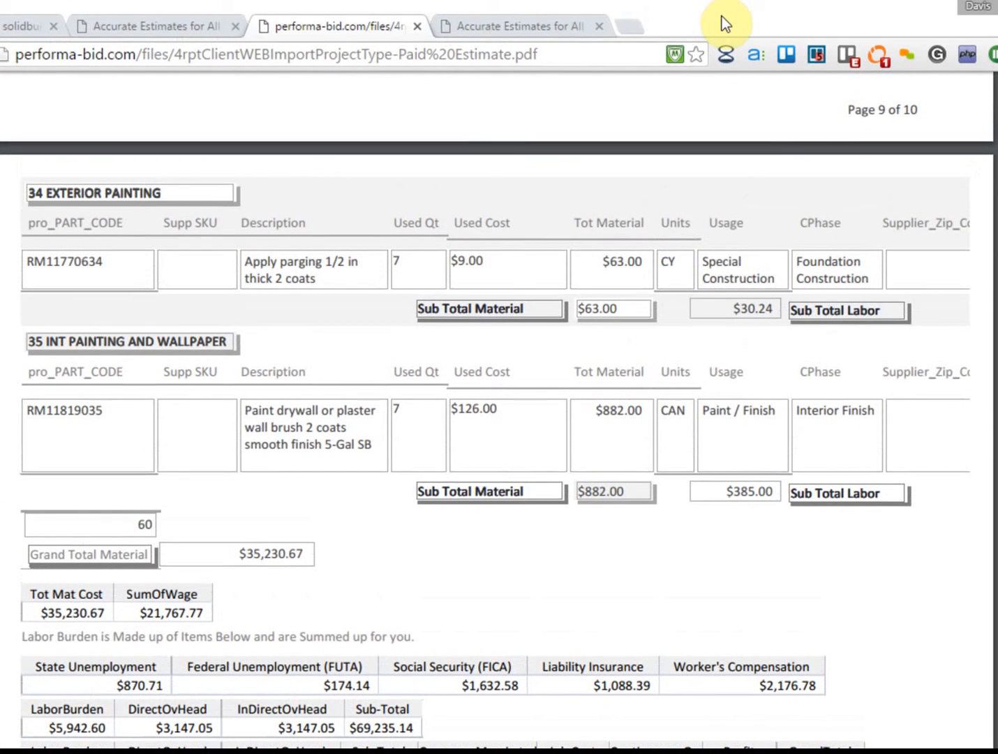
{"action": "left_click", "coordinate": [417, 26]}
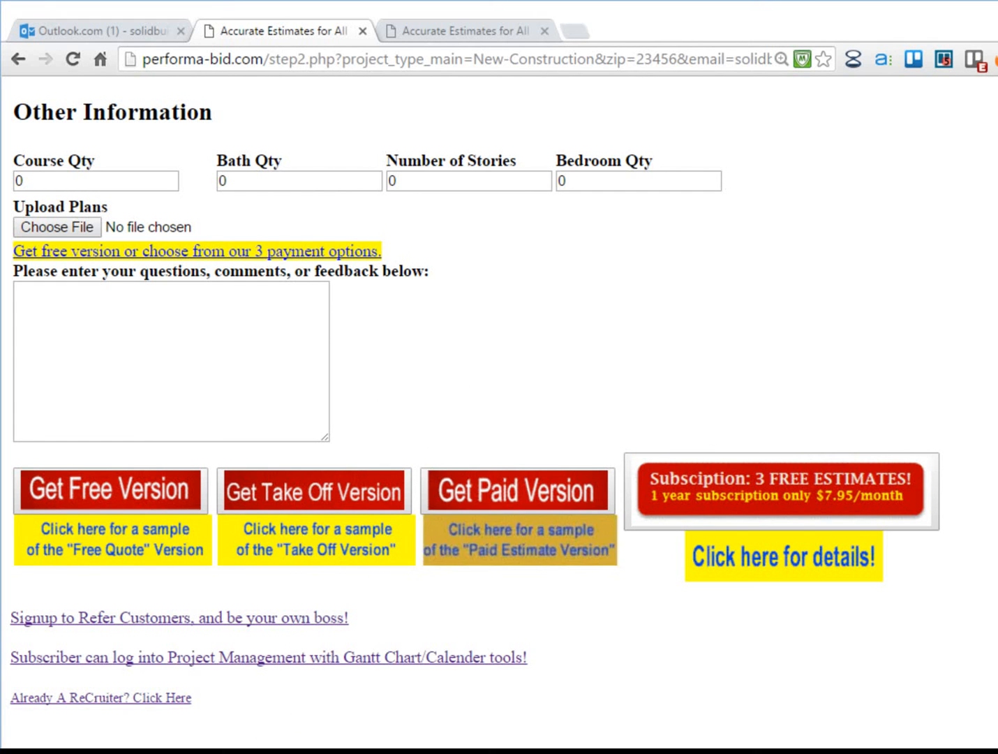
Bring Notepad forward, cut out all its old notes, and move the window left
{"action": "left_click", "coordinate": [482, 751]}
{"action": "left_click_drag", "start_coordinate": [895, 239], "coordinate": [632, 104]}
{"action": "right_click", "coordinate": [707, 155]}
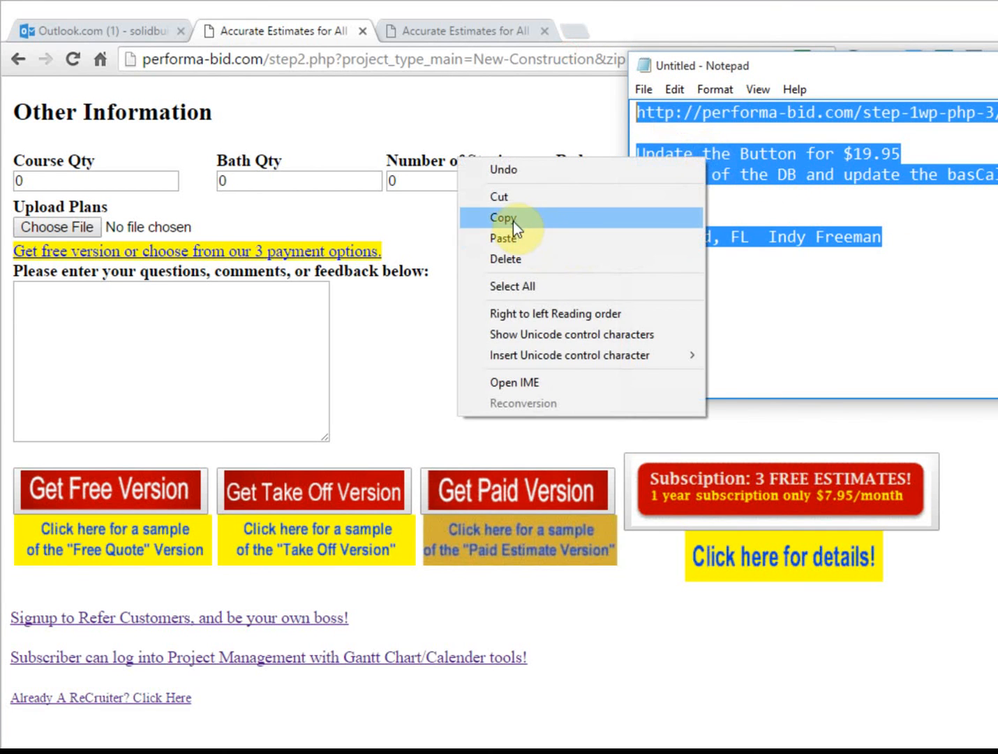
{"action": "left_click", "coordinate": [505, 197]}
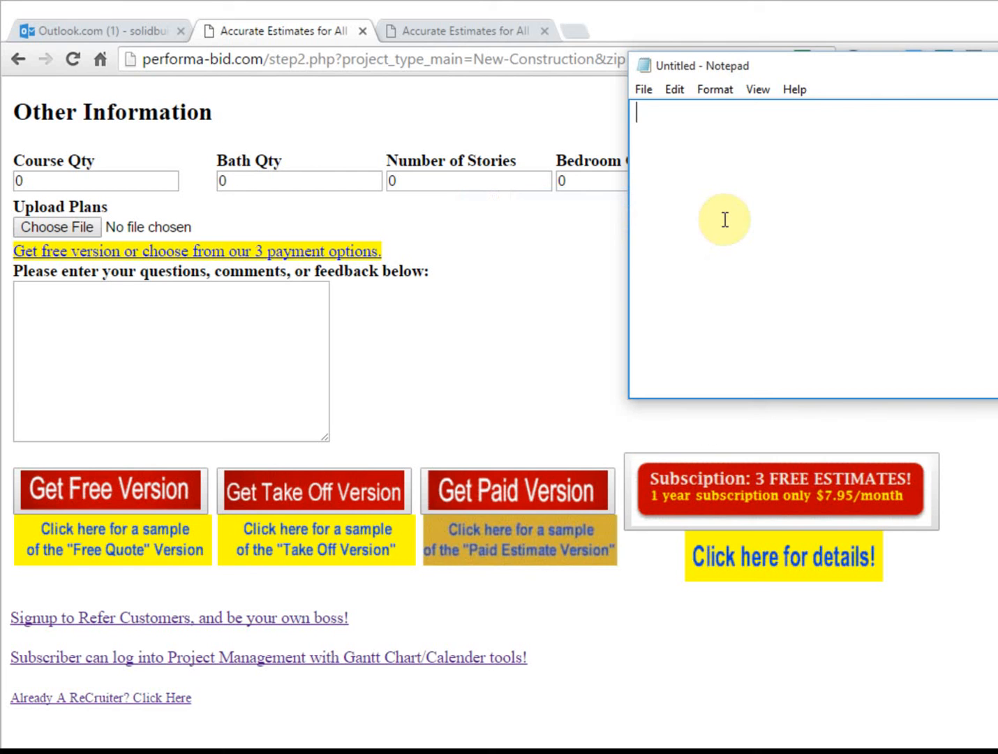
{"action": "left_click_drag", "start_coordinate": [792, 63], "coordinate": [604, 77]}
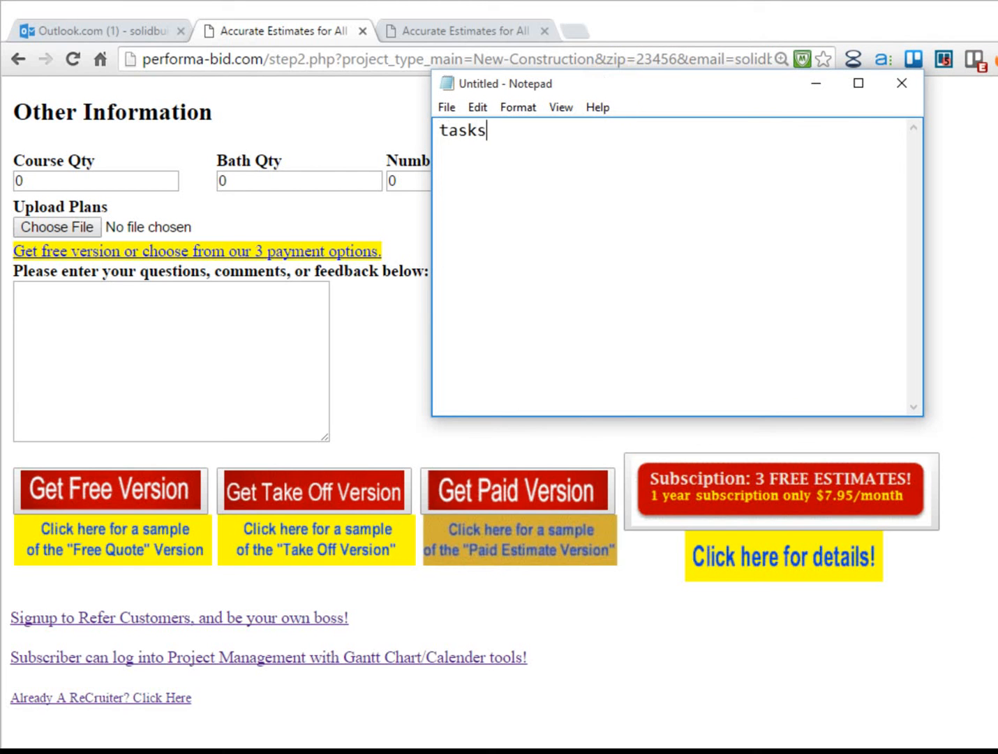
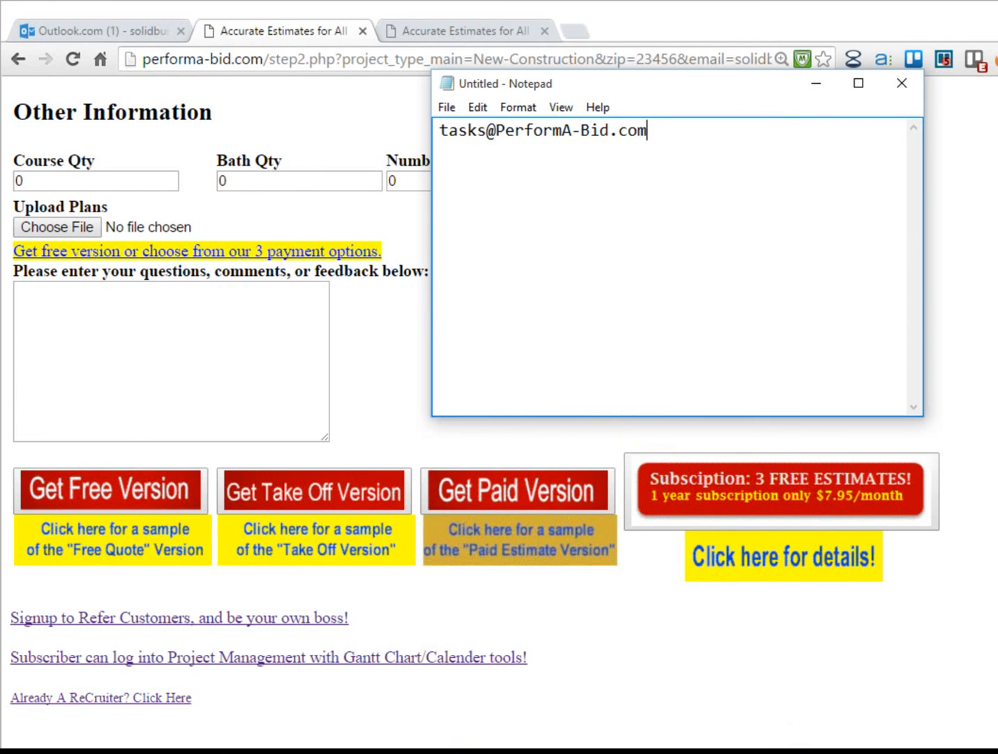
Type the company's tasks e-mail address into the empty Notepad document
{"action": "left_click", "coordinate": [447, 750]}
{"action": "left_click", "coordinate": [974, 751]}
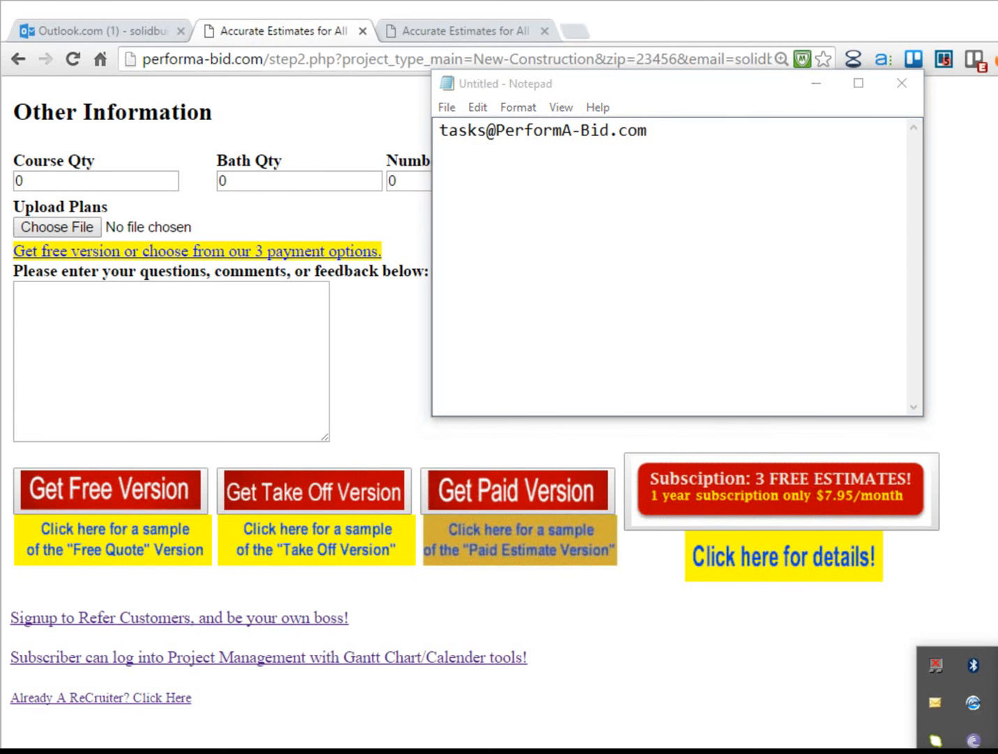